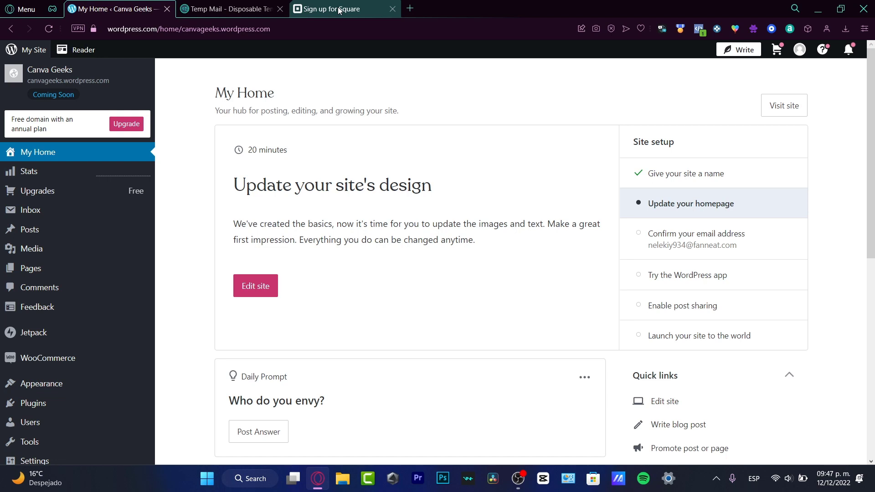
- Open the homepage template in the site editor and scroll through its content
{"action": "left_click", "coordinate": [269, 286]}
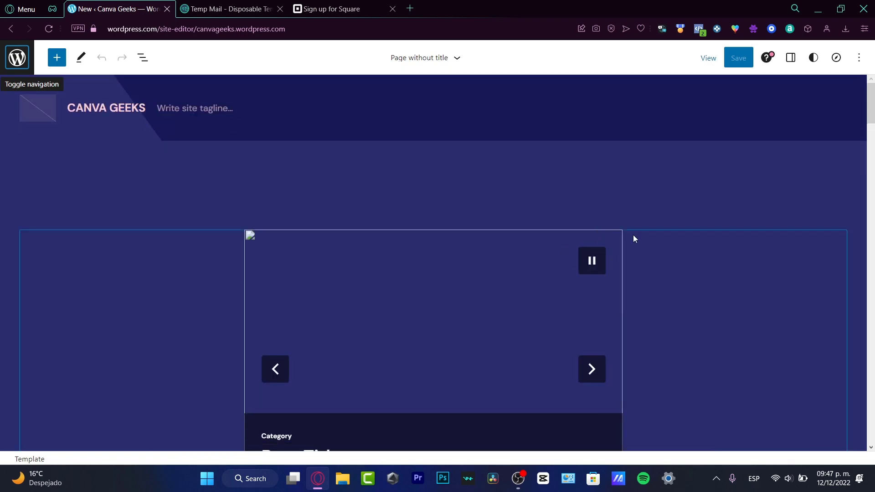
{"action": "scroll", "coordinate": [632, 237], "scroll_direction": "down", "scroll_amount": 12}
{"action": "scroll", "coordinate": [649, 254], "scroll_direction": "down", "scroll_amount": 10}
{"action": "scroll", "coordinate": [640, 337], "scroll_direction": "down", "scroll_amount": 10}
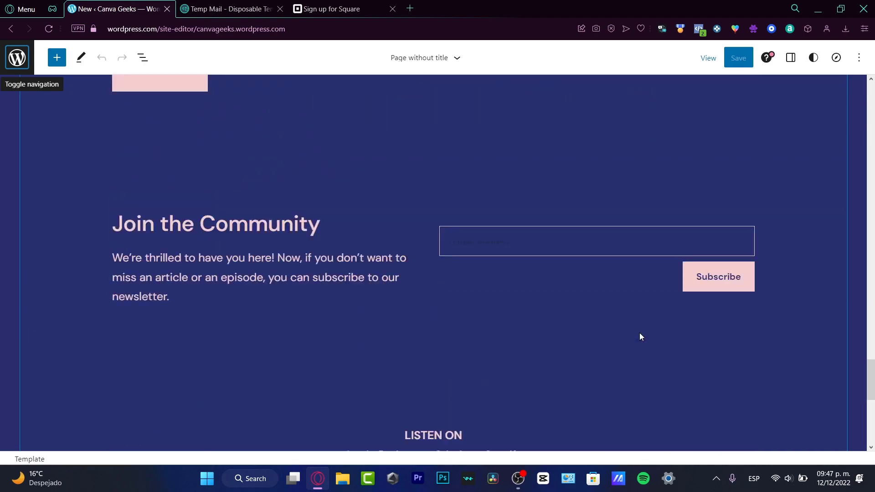
{"action": "scroll", "coordinate": [640, 337], "scroll_direction": "up", "scroll_amount": 12}
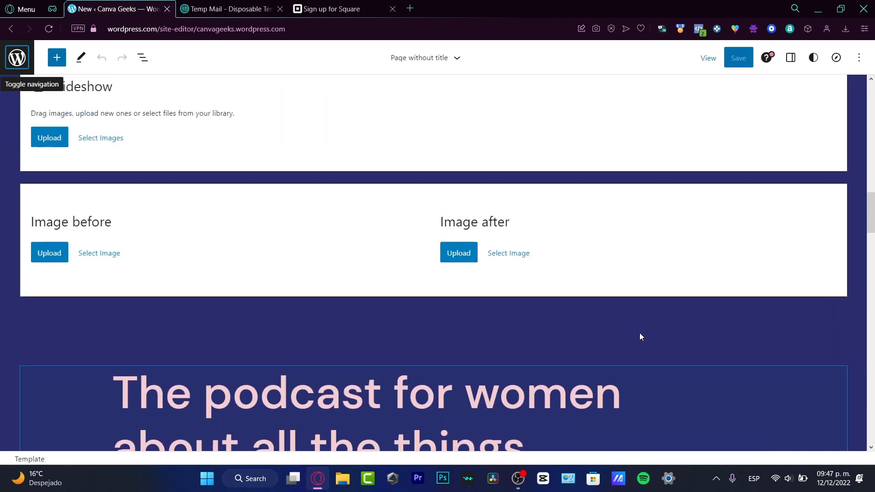
{"action": "scroll", "coordinate": [641, 336], "scroll_direction": "up", "scroll_amount": 8}
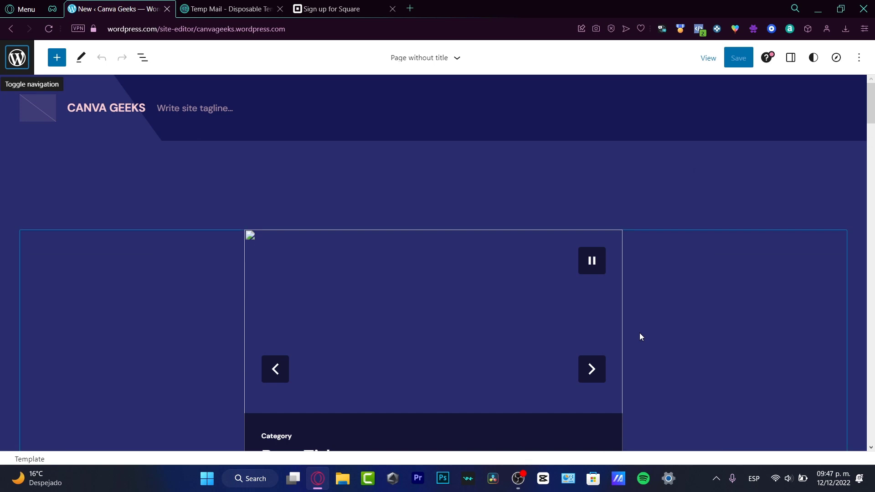
- Remove the Group block that holds the post slider
{"action": "left_click", "coordinate": [680, 323]}
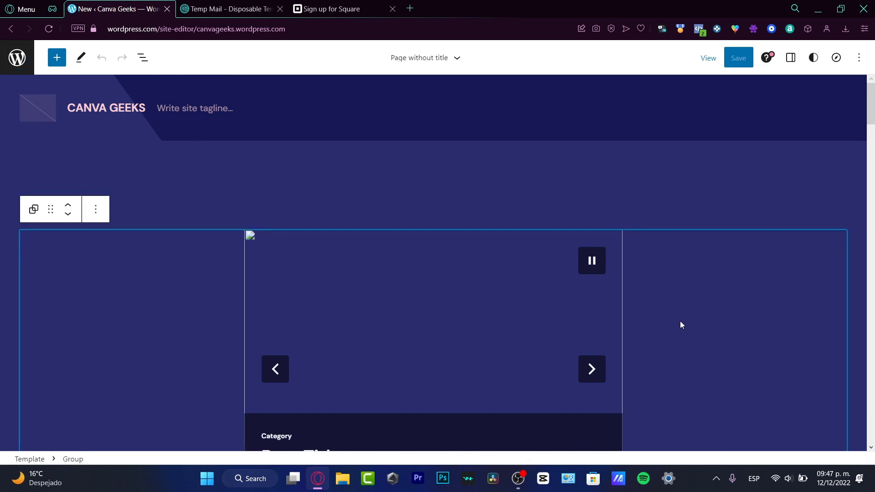
{"action": "left_click", "coordinate": [99, 213]}
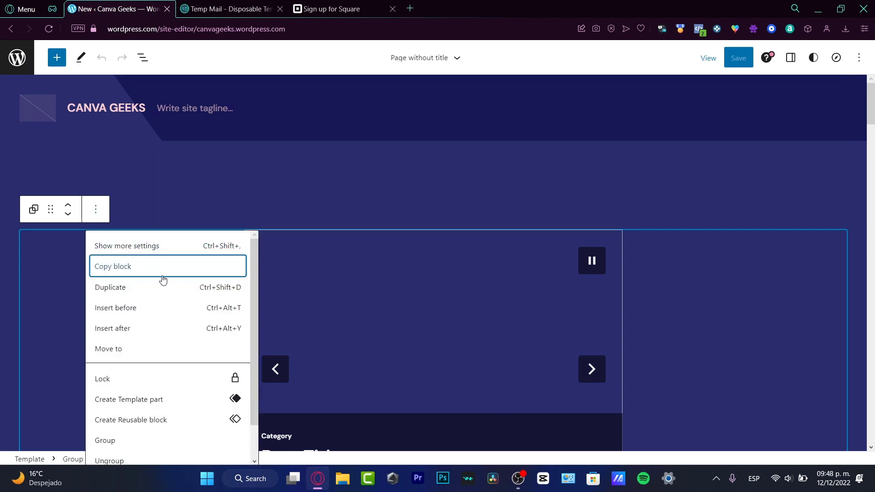
{"action": "scroll", "coordinate": [176, 364], "scroll_direction": "down", "scroll_amount": 2}
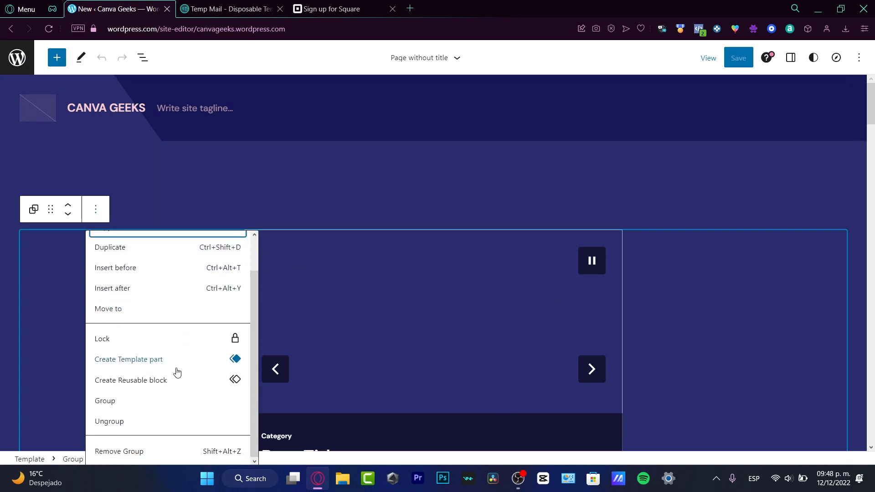
{"action": "left_click", "coordinate": [193, 451]}
{"action": "scroll", "coordinate": [612, 202], "scroll_direction": "down", "scroll_amount": 5}
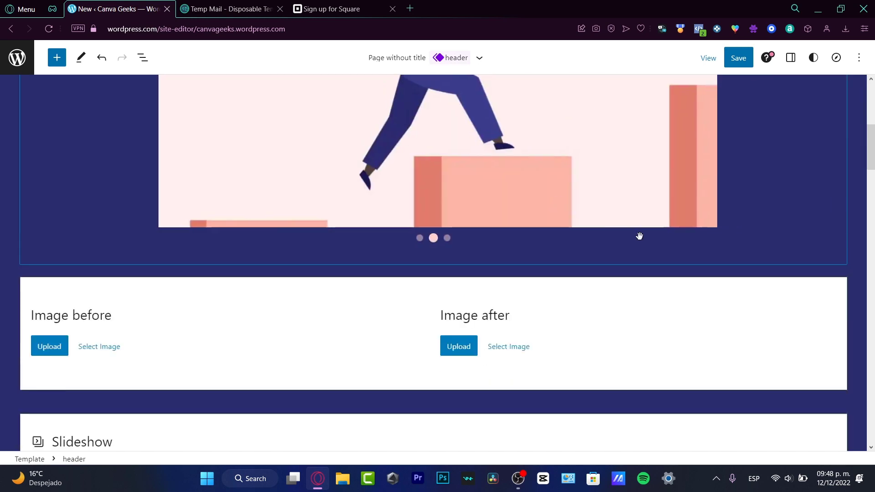
{"action": "scroll", "coordinate": [638, 236], "scroll_direction": "up", "scroll_amount": 5}
- Remove the image slideshow so the Image before/after block follows the header
{"action": "left_click", "coordinate": [638, 254]}
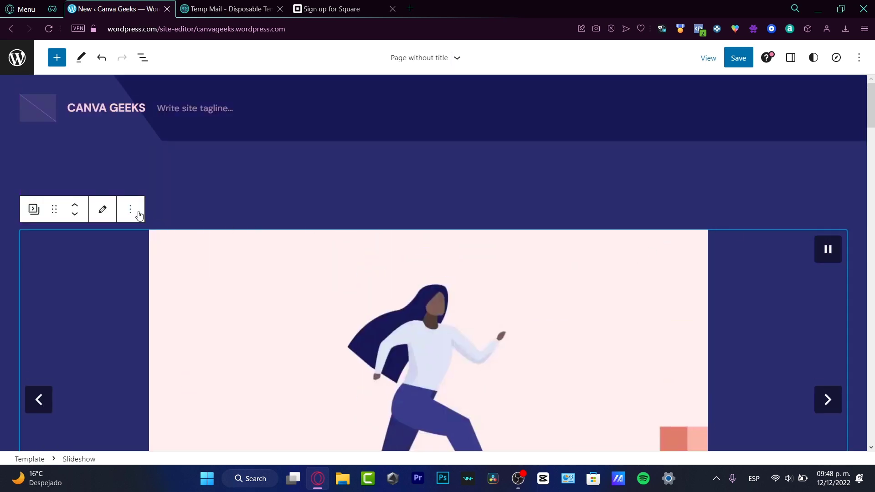
{"action": "left_click", "coordinate": [130, 209]}
{"action": "scroll", "coordinate": [195, 442], "scroll_direction": "down", "scroll_amount": 1}
{"action": "left_click", "coordinate": [195, 451]}
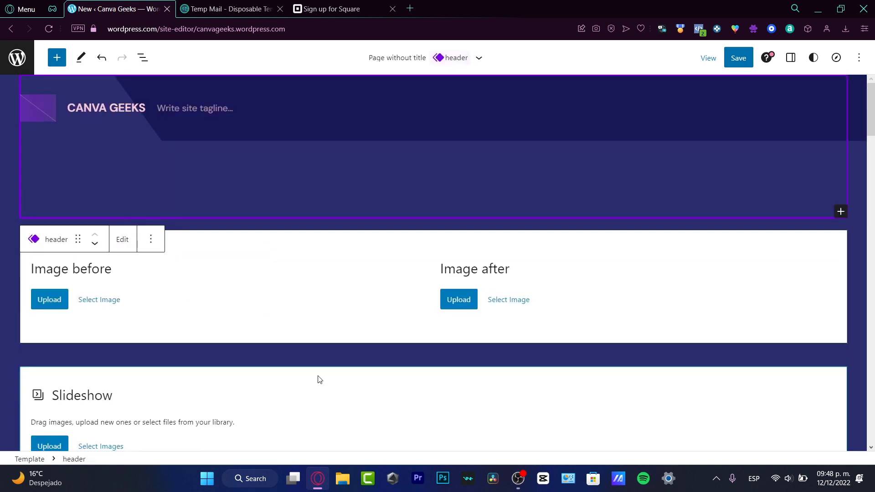
{"action": "scroll", "coordinate": [497, 306], "scroll_direction": "down", "scroll_amount": 5}
{"action": "scroll", "coordinate": [493, 305], "scroll_direction": "up", "scroll_amount": 5}
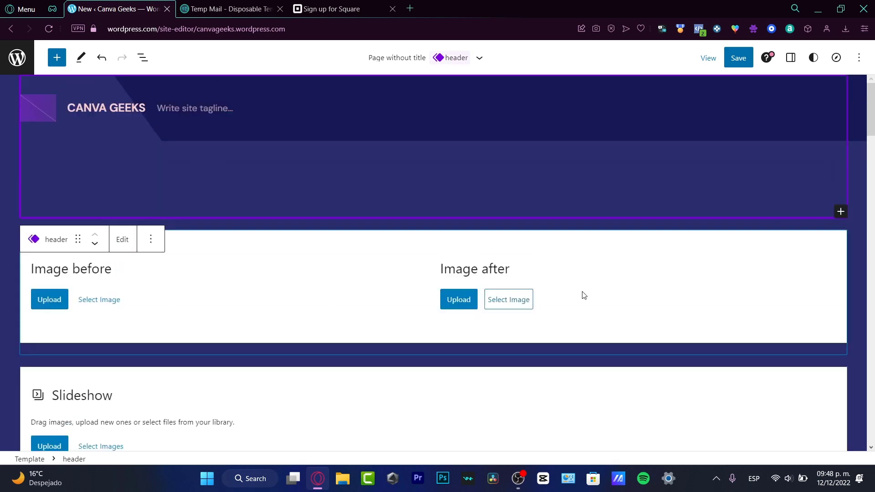
{"action": "left_click", "coordinate": [629, 267]}
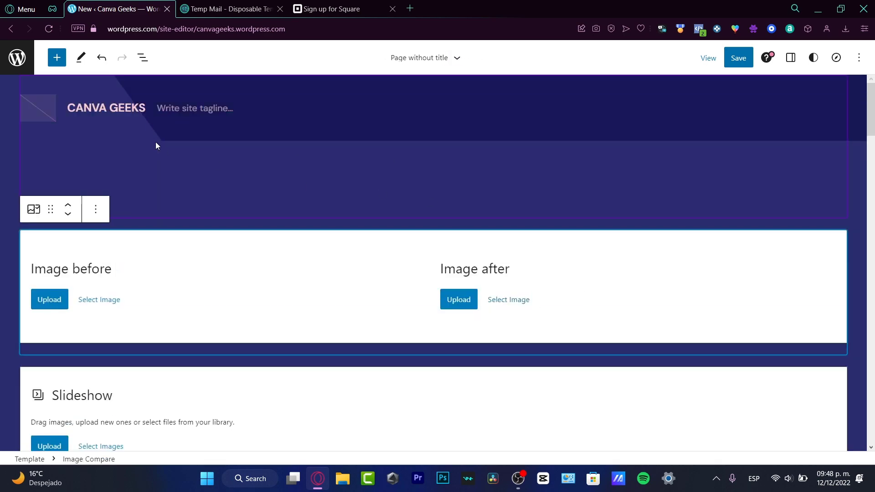
- Open the block inserter and switch between its Blocks and Patterns listings
{"action": "left_click", "coordinate": [57, 61]}
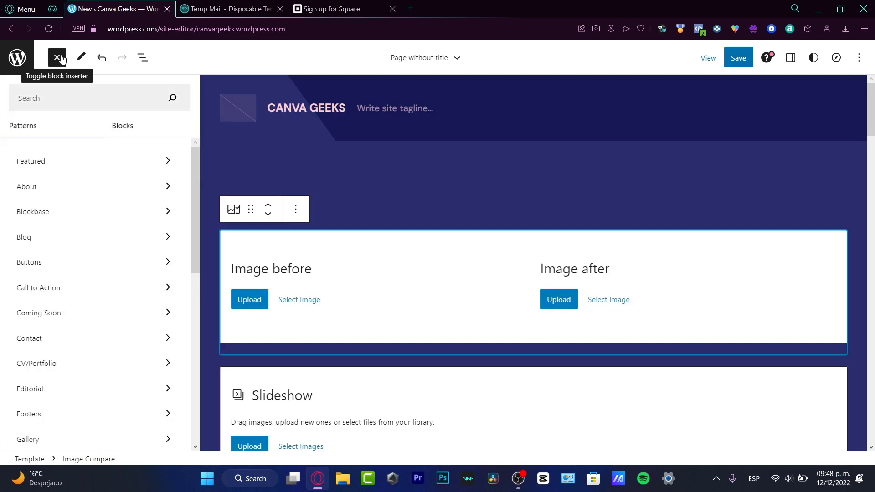
{"action": "left_click", "coordinate": [58, 60]}
{"action": "left_click", "coordinate": [57, 58]}
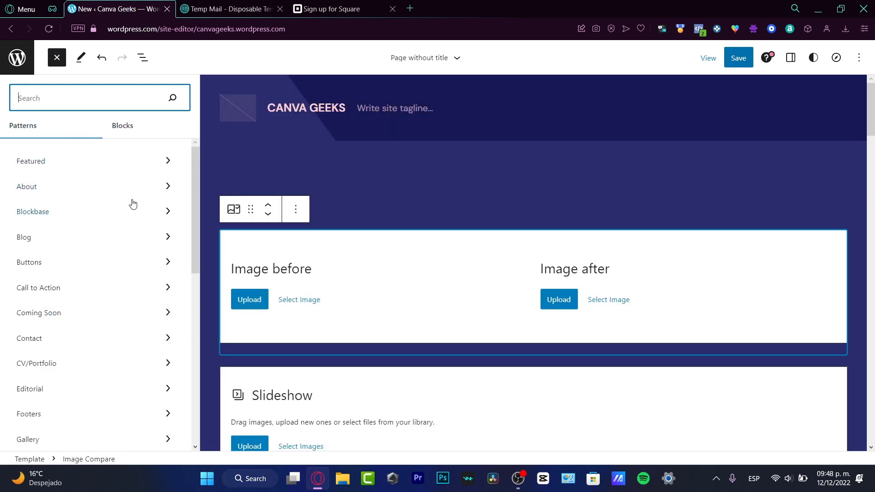
{"action": "left_click", "coordinate": [118, 126]}
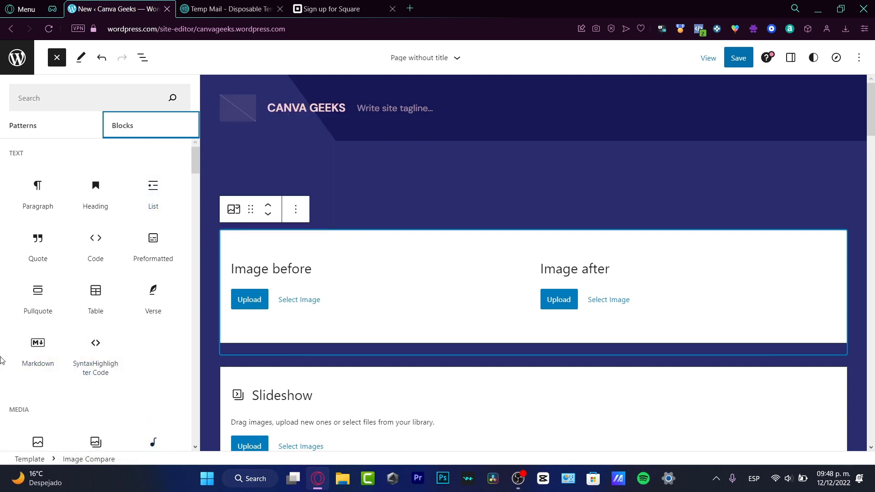
{"action": "left_click", "coordinate": [46, 99]}
{"action": "left_click", "coordinate": [48, 134]}
- Search the inserter for 'bookin' and insert the Appointment Form block
{"action": "left_click", "coordinate": [58, 103]}
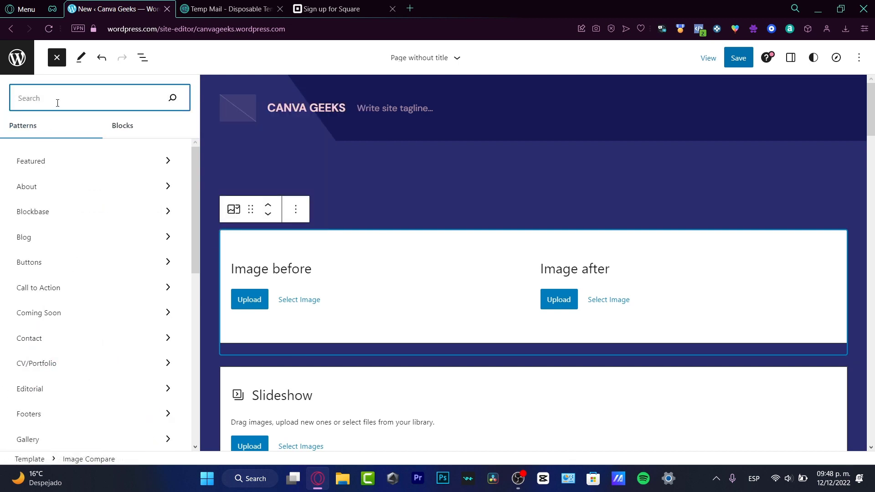
{"action": "type", "text": "bookin"}
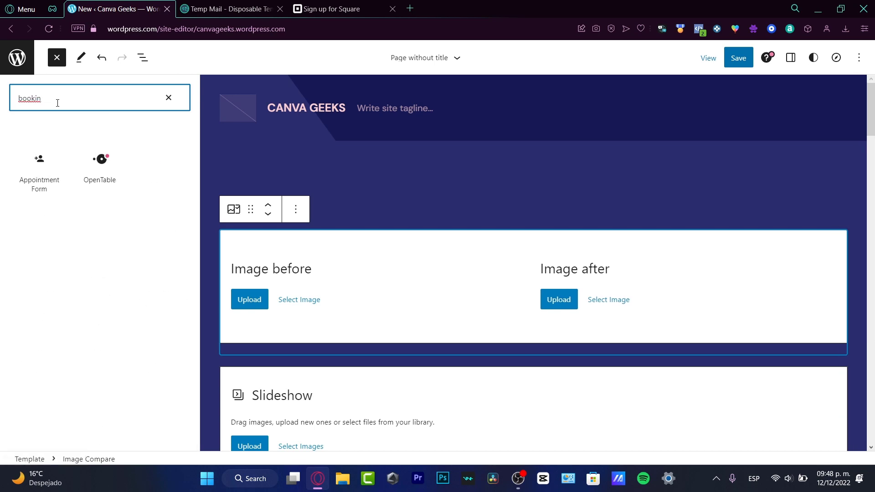
{"action": "mouse_move", "coordinate": [53, 179]}
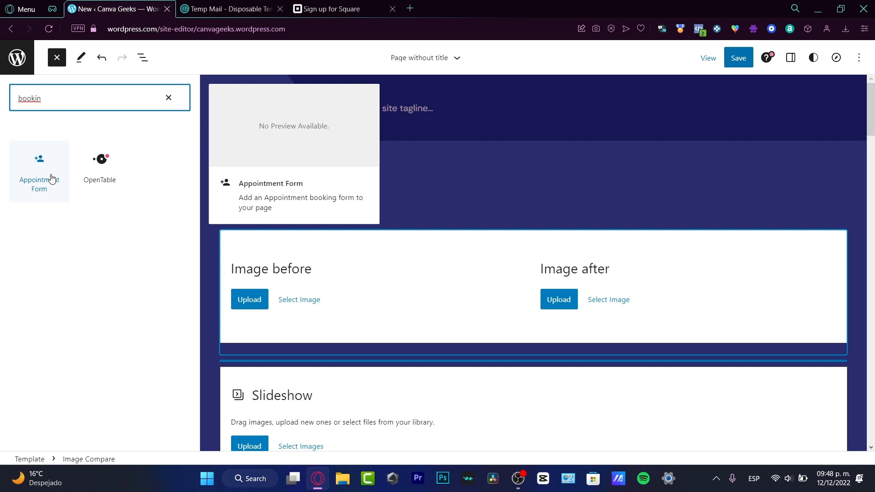
{"action": "mouse_move", "coordinate": [93, 177]}
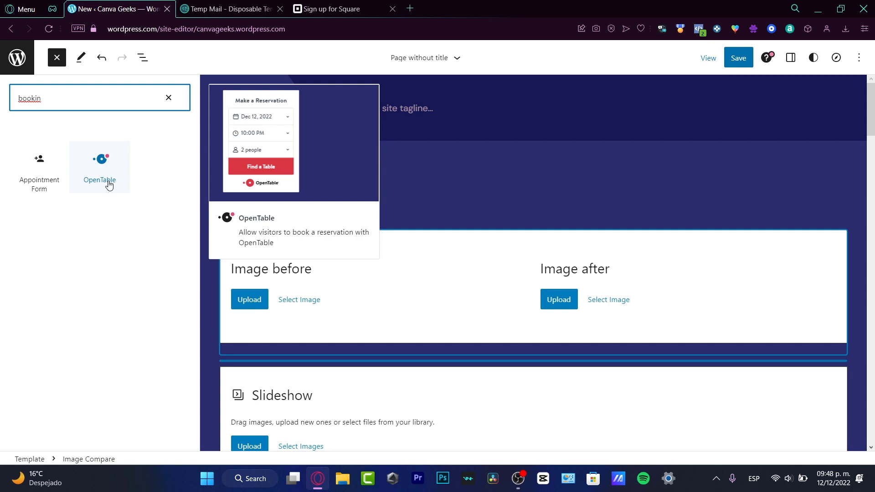
{"action": "left_click", "coordinate": [45, 190]}
- Check the form's Name, Email, Morning time option, Notes and Book Appointment fields
{"action": "scroll", "coordinate": [340, 208], "scroll_direction": "down", "scroll_amount": 3}
{"action": "scroll", "coordinate": [372, 241], "scroll_direction": "down", "scroll_amount": 3}
{"action": "scroll", "coordinate": [372, 244], "scroll_direction": "up", "scroll_amount": 4}
{"action": "left_click", "coordinate": [351, 242]}
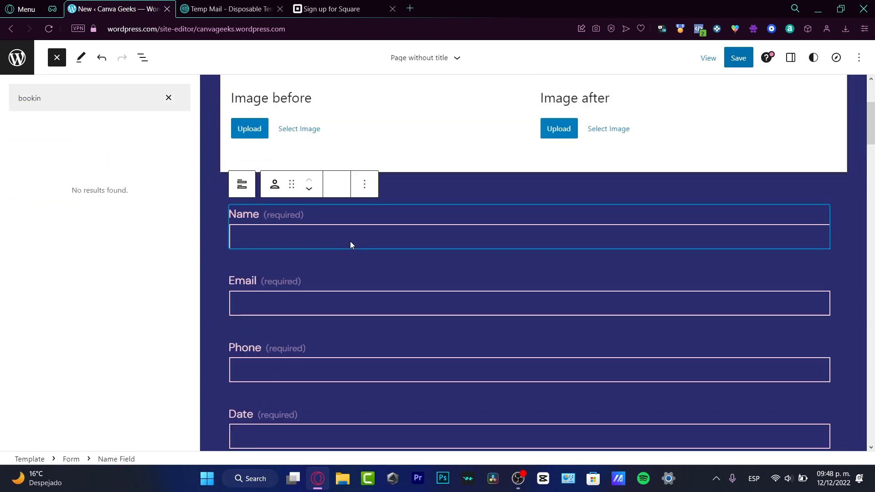
{"action": "left_click", "coordinate": [287, 313]}
{"action": "scroll", "coordinate": [283, 306], "scroll_direction": "down", "scroll_amount": 4}
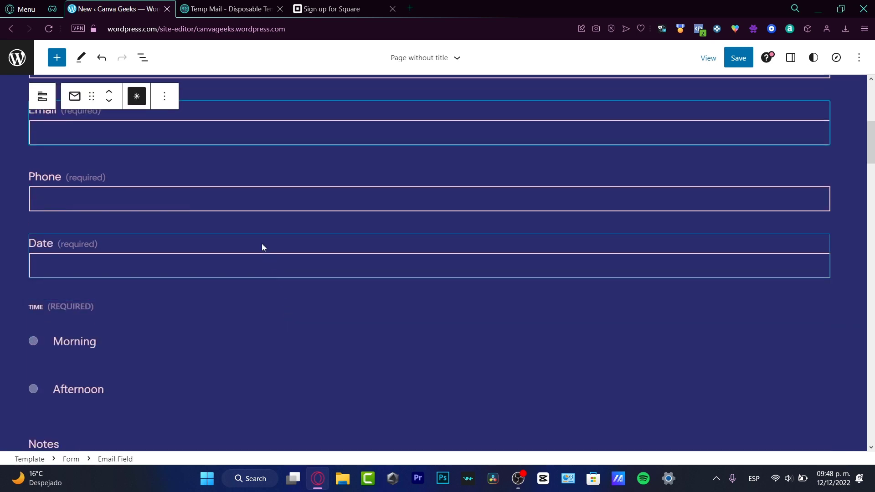
{"action": "left_click", "coordinate": [218, 322]}
{"action": "scroll", "coordinate": [218, 322], "scroll_direction": "down", "scroll_amount": 3}
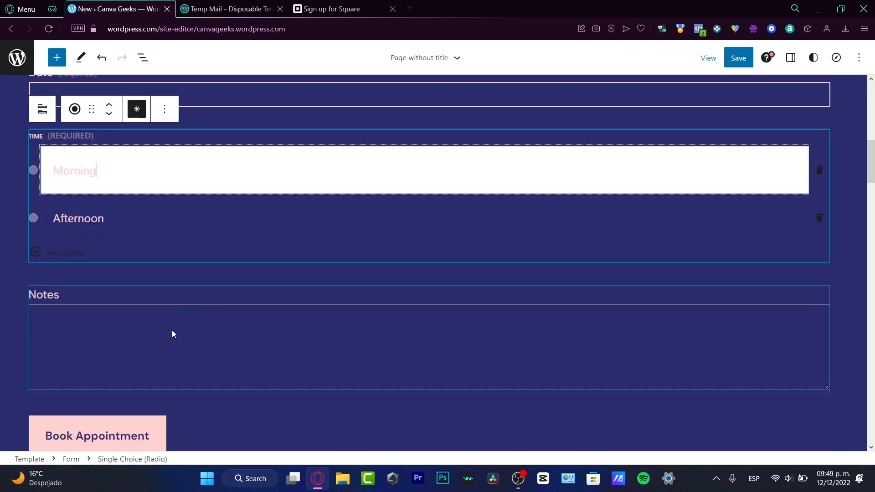
{"action": "left_click", "coordinate": [197, 279]}
{"action": "scroll", "coordinate": [200, 279], "scroll_direction": "down", "scroll_amount": 3}
{"action": "left_click", "coordinate": [224, 254]}
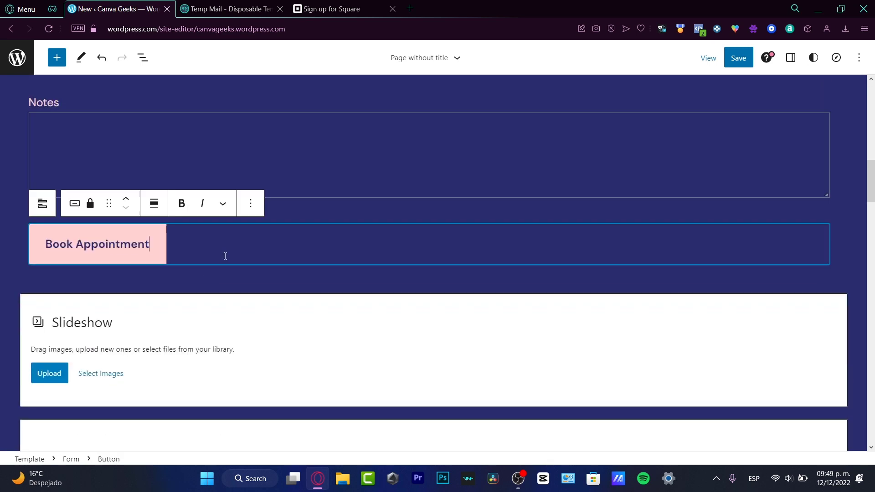
- Select the whole appointment form and scroll to review it below the image comparison
{"action": "left_click", "coordinate": [220, 280]}
{"action": "scroll", "coordinate": [285, 172], "scroll_direction": "up", "scroll_amount": 15}
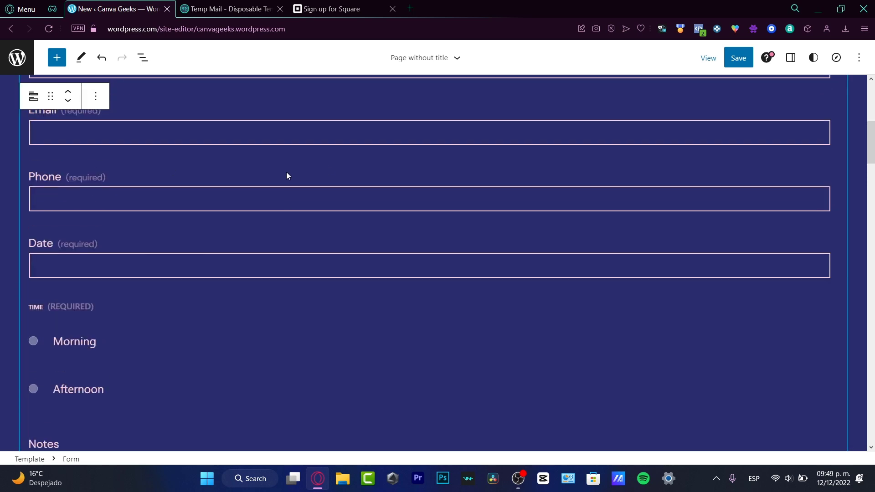
{"action": "scroll", "coordinate": [291, 171], "scroll_direction": "down", "scroll_amount": 7}
{"action": "scroll", "coordinate": [291, 176], "scroll_direction": "down", "scroll_amount": 2}
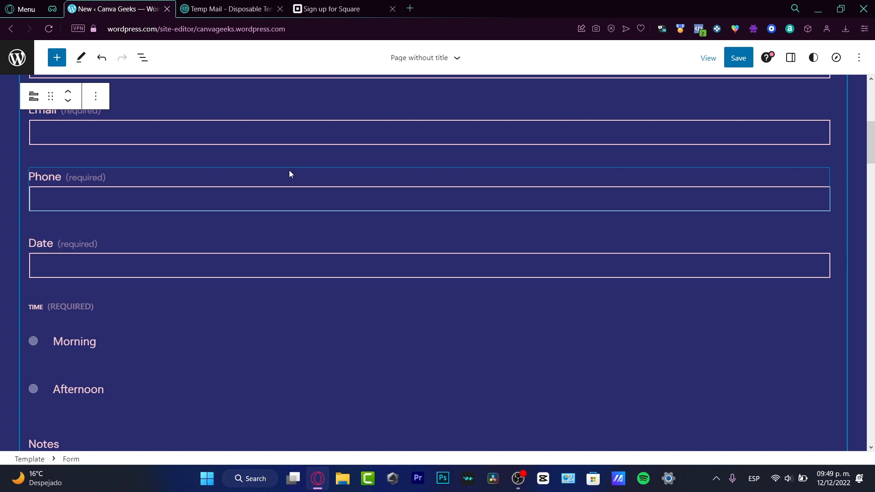
{"action": "scroll", "coordinate": [392, 291], "scroll_direction": "up", "scroll_amount": 5}
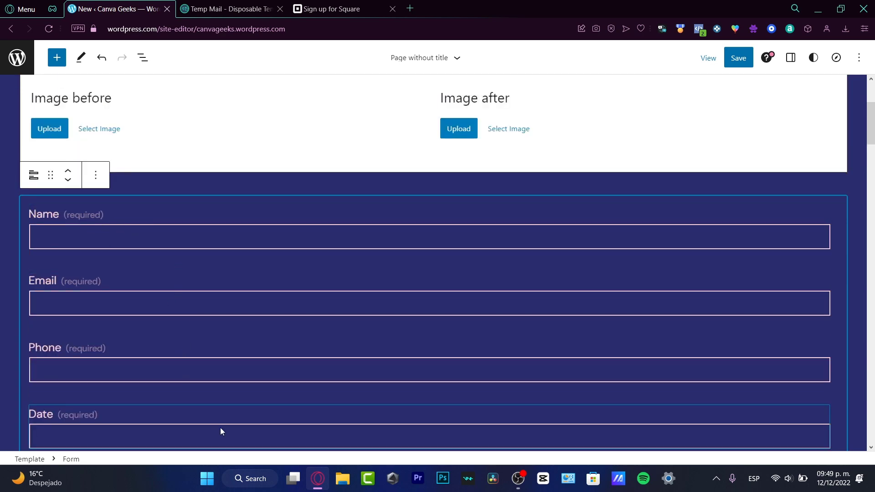
{"action": "scroll", "coordinate": [219, 424], "scroll_direction": "down", "scroll_amount": 5}
{"action": "scroll", "coordinate": [214, 409], "scroll_direction": "down", "scroll_amount": 5}
{"action": "scroll", "coordinate": [206, 400], "scroll_direction": "up", "scroll_amount": 10}
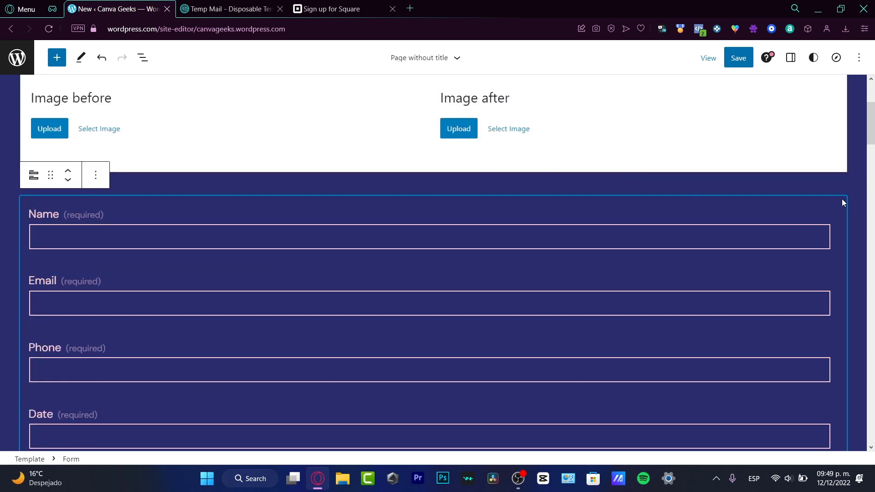
- Title the appointment form 'RECRUITING YOUR TALENT HERE' in its settings
{"action": "left_click", "coordinate": [97, 176]}
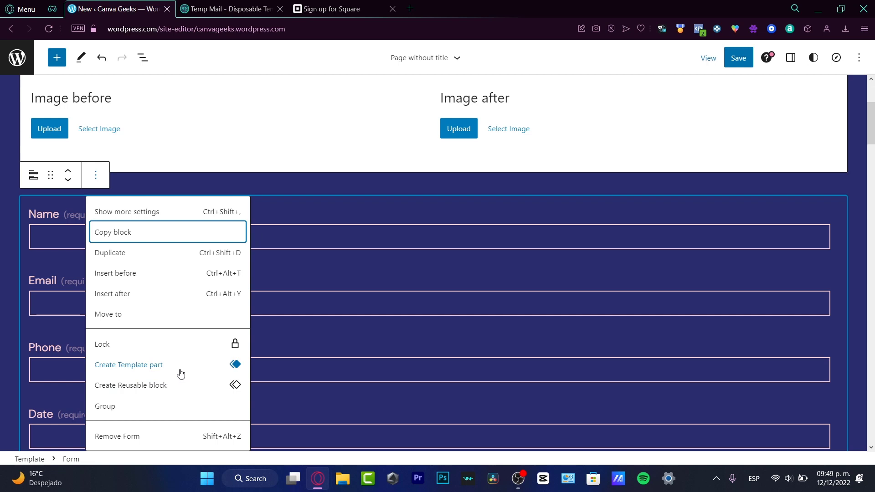
{"action": "left_click", "coordinate": [150, 213]}
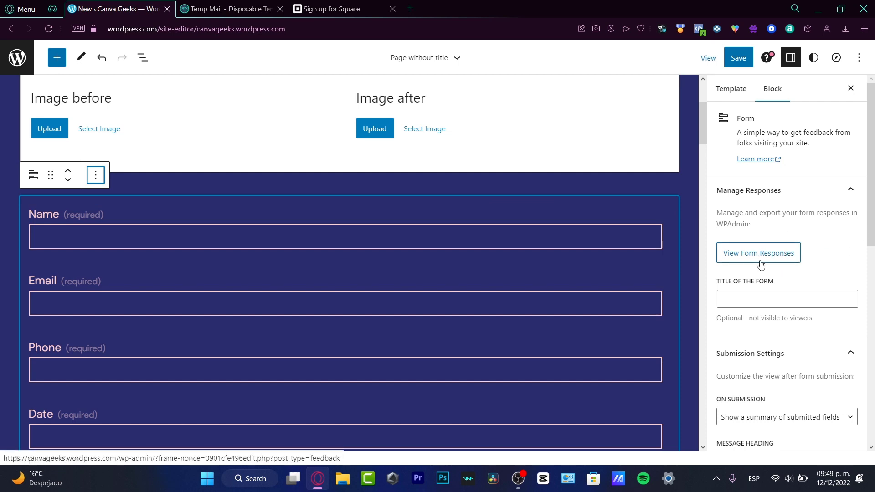
{"action": "scroll", "coordinate": [829, 251], "scroll_direction": "down", "scroll_amount": 3}
{"action": "left_click", "coordinate": [793, 134]}
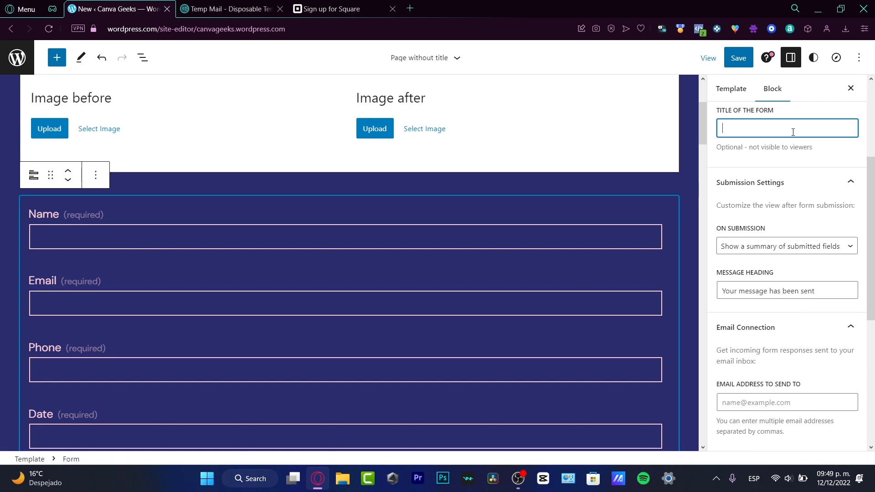
{"action": "type", "text": "RECRUIT YOUR TALENT HERE"}
{"action": "type", "text": "ING YOUR TALENT HERE"}
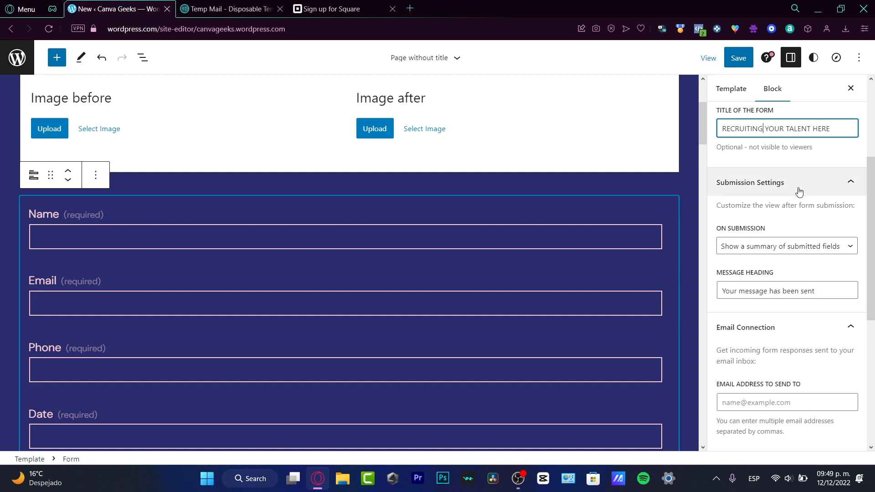
- Keep the show-summary submission option, then review the response email and Advanced settings
{"action": "left_click", "coordinate": [825, 252]}
{"action": "left_click", "coordinate": [814, 234]}
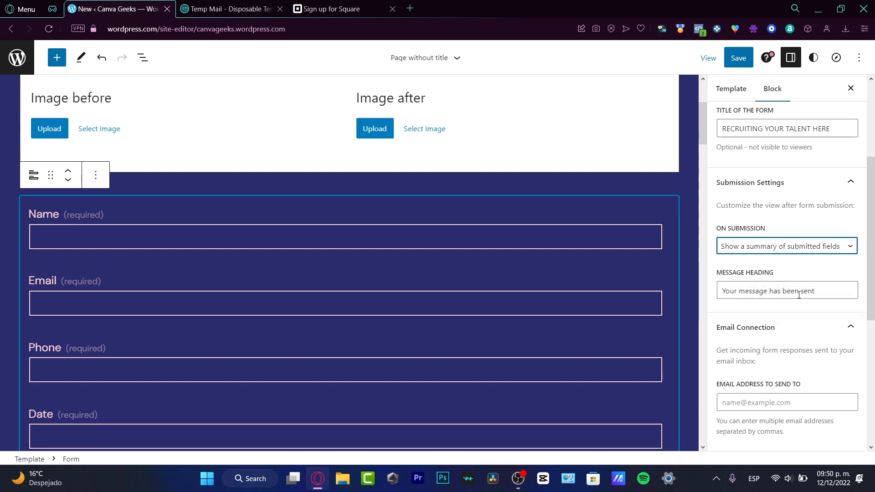
{"action": "scroll", "coordinate": [823, 293], "scroll_direction": "down", "scroll_amount": 3}
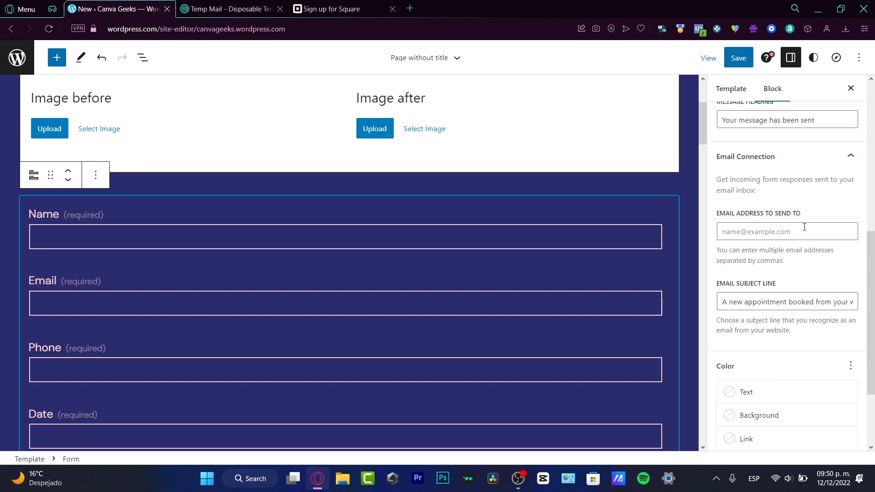
{"action": "left_click", "coordinate": [777, 235]}
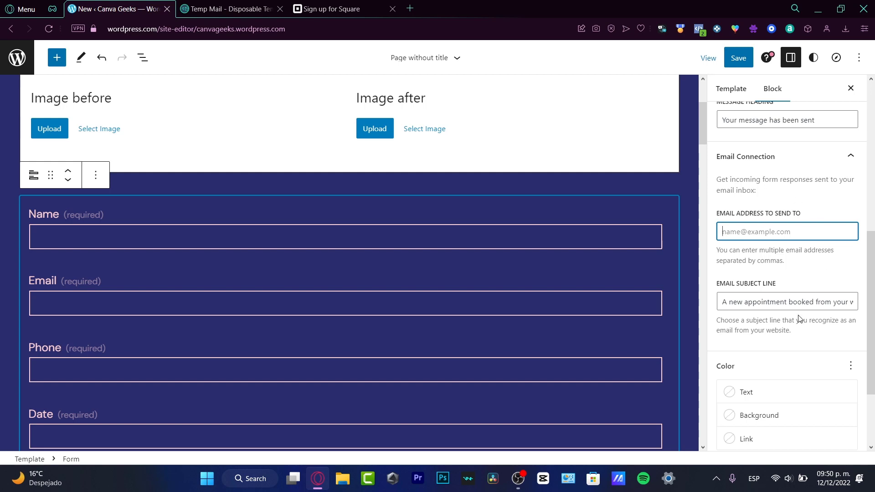
{"action": "scroll", "coordinate": [802, 310], "scroll_direction": "down", "scroll_amount": 3}
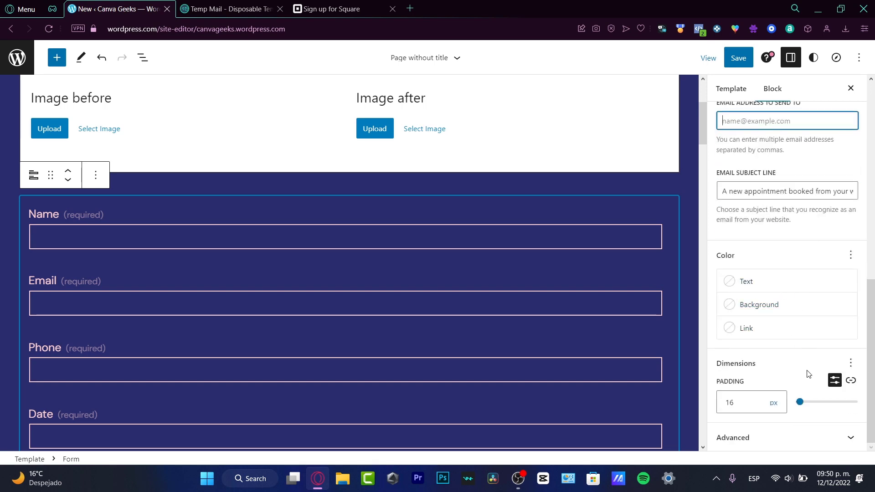
{"action": "left_click", "coordinate": [842, 437]}
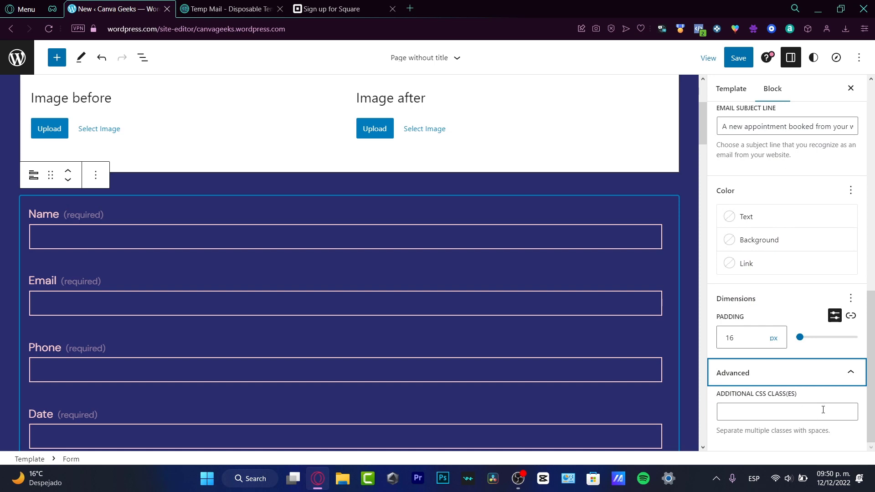
{"action": "scroll", "coordinate": [823, 409], "scroll_direction": "up", "scroll_amount": 10}
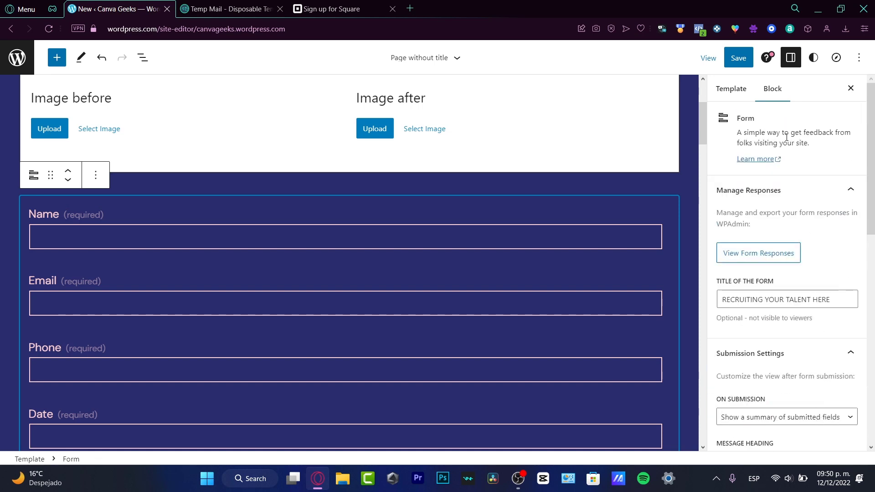
- Close the form settings and select the form's Notes field
{"action": "left_click", "coordinate": [850, 87]}
{"action": "scroll", "coordinate": [615, 303], "scroll_direction": "down", "scroll_amount": 6}
{"action": "scroll", "coordinate": [615, 307], "scroll_direction": "down", "scroll_amount": 3}
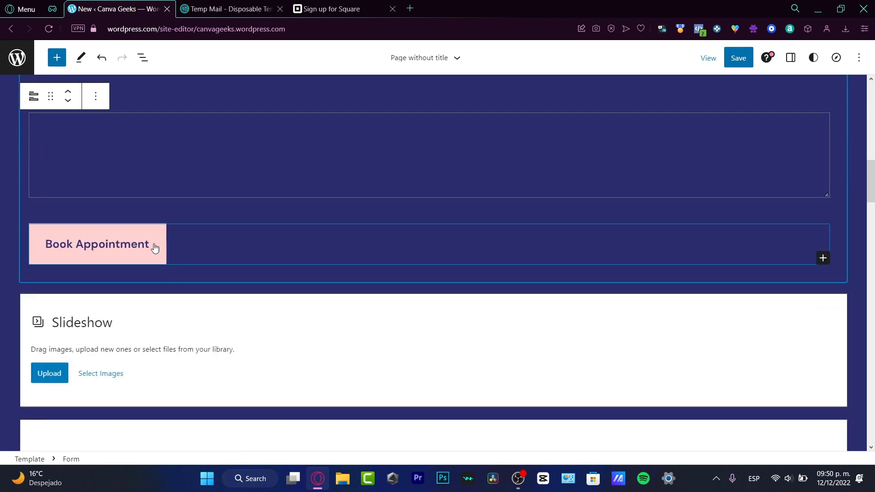
{"action": "scroll", "coordinate": [328, 235], "scroll_direction": "up", "scroll_amount": 4}
{"action": "left_click", "coordinate": [133, 412]}
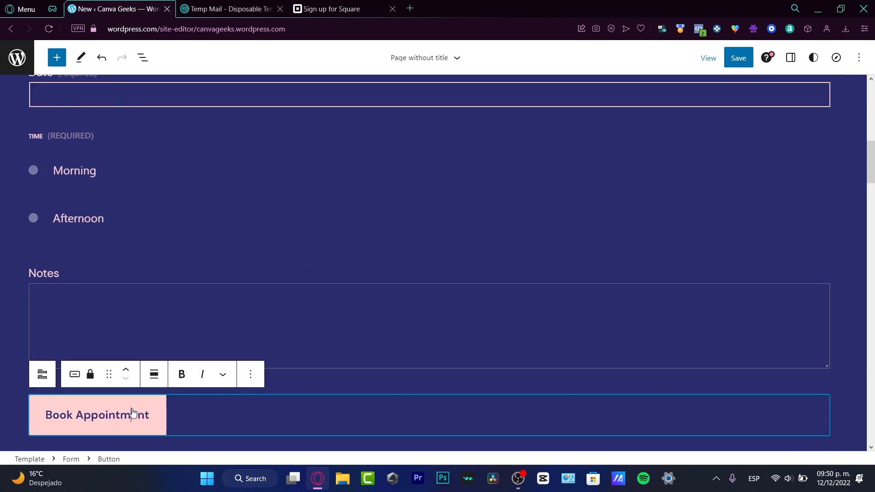
{"action": "left_click", "coordinate": [194, 316]}
- Search the block inserter for 'app' to find the Contact with WhatsApp pattern
{"action": "left_click", "coordinate": [66, 58]}
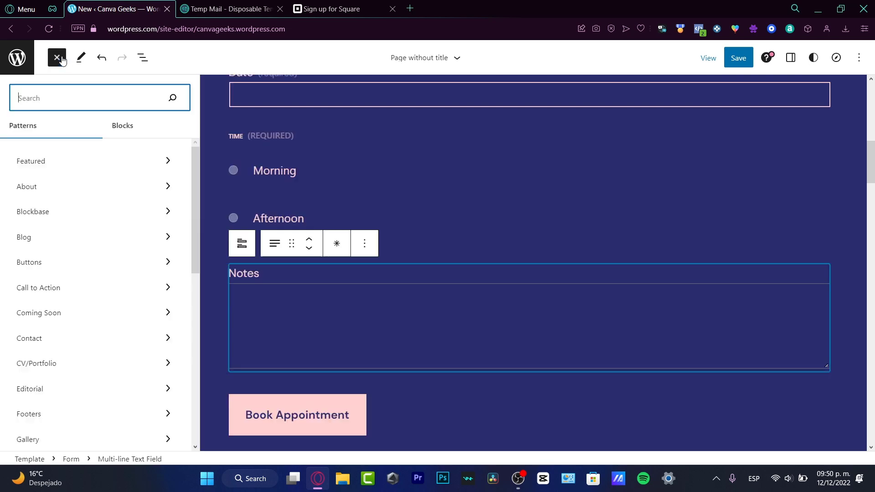
{"action": "left_click", "coordinate": [114, 128]}
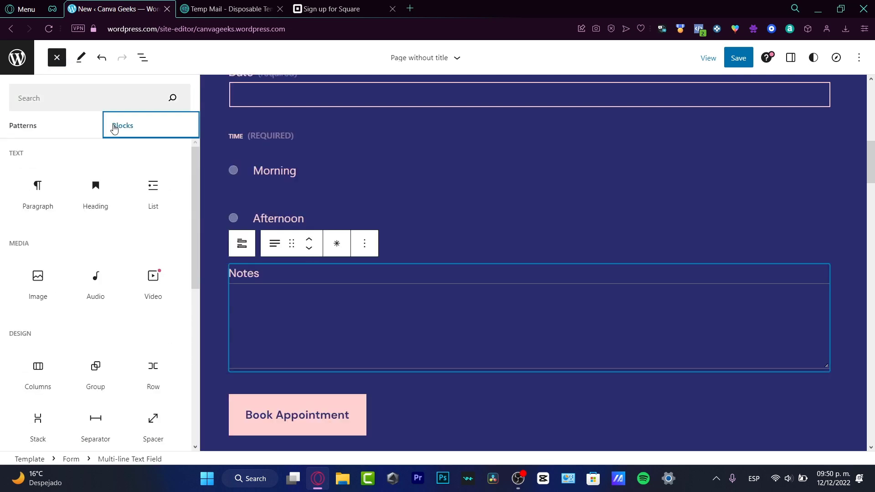
{"action": "left_click", "coordinate": [87, 102]}
{"action": "type", "text": "BOOKIN"}
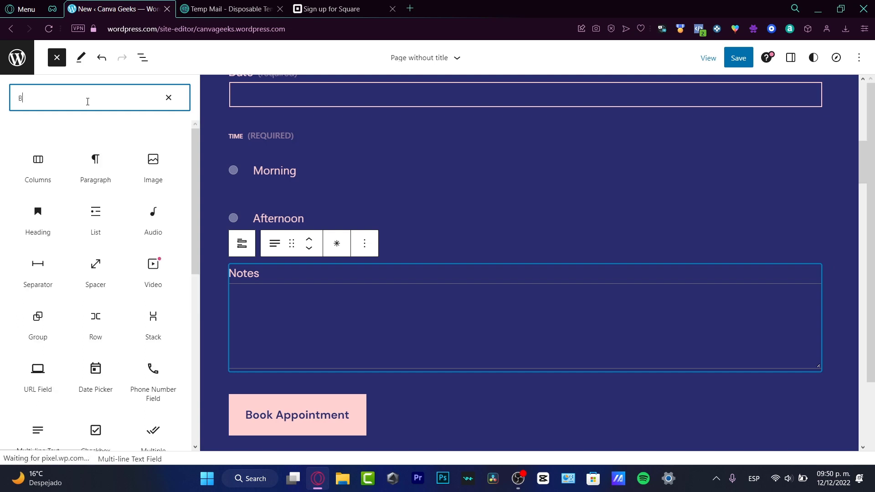
{"action": "key", "text": "BackSpace"}
{"action": "key", "text": "BackSpace"}
{"action": "key", "text": "BackSpace"}
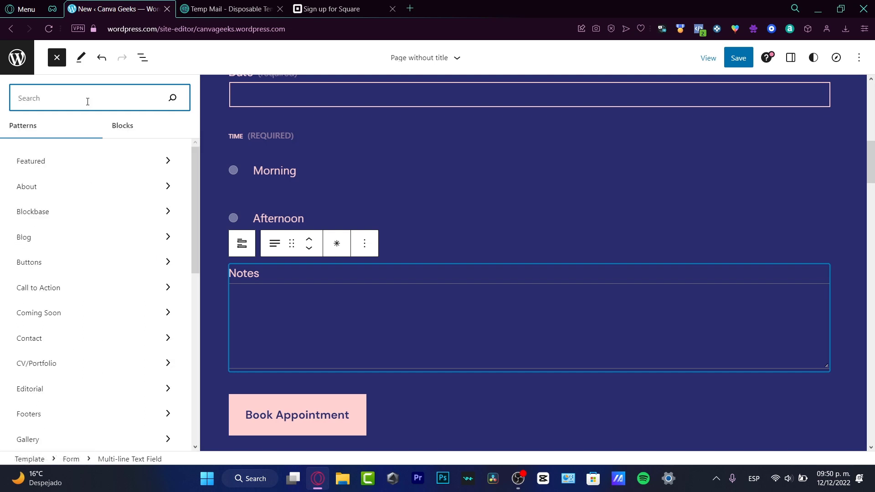
{"action": "type", "text": "boo"}
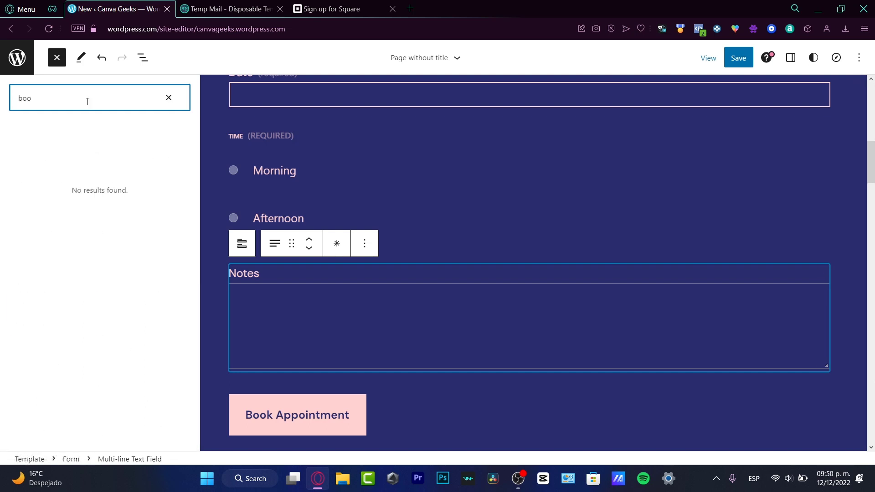
{"action": "type", "text": "kking"}
{"action": "key", "text": "BackSpace"}
{"action": "key", "text": "BackSpace"}
{"action": "key", "text": "BackSpace"}
{"action": "key", "text": "BackSpace"}
{"action": "key", "text": "BackSpace"}
{"action": "key", "text": "BackSpace"}
{"action": "key", "text": "BackSpace"}
{"action": "type", "text": "a"}
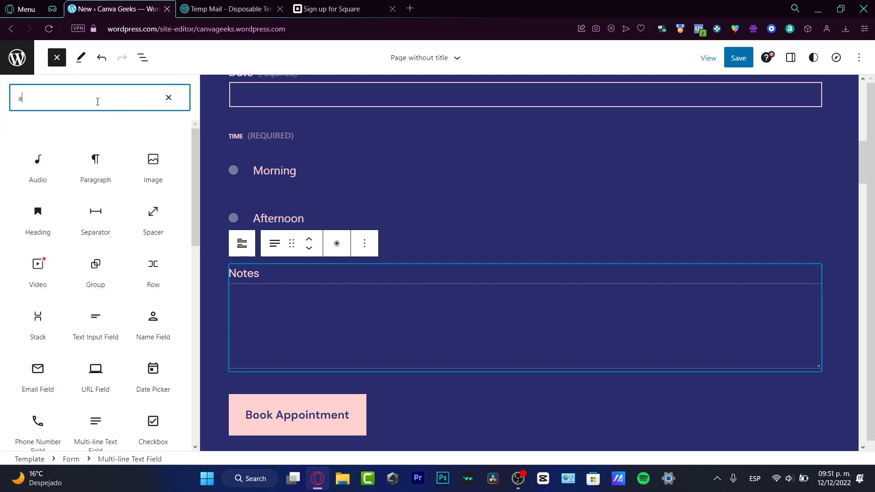
{"action": "type", "text": "pp"}
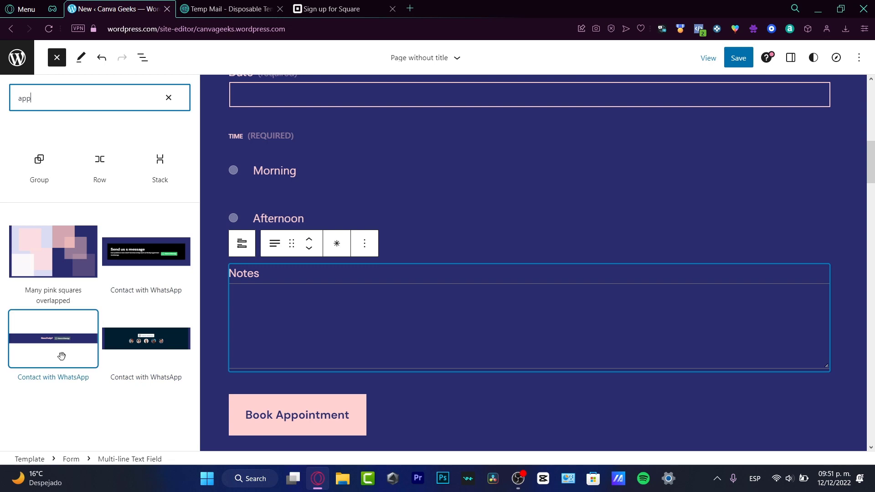
- Drag the Contact with WhatsApp pattern into the form above the Notes field
{"action": "left_click_drag", "start_coordinate": [112, 274], "coordinate": [335, 250]}
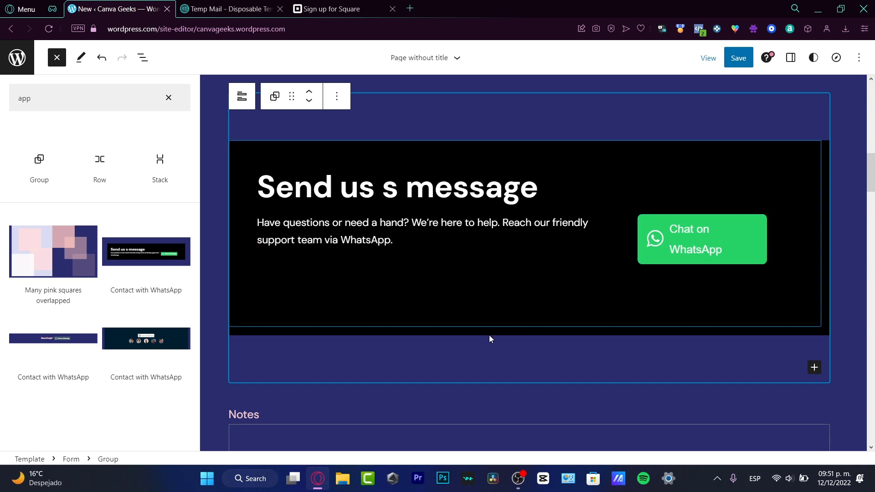
{"action": "scroll", "coordinate": [546, 297], "scroll_direction": "down", "scroll_amount": 3}
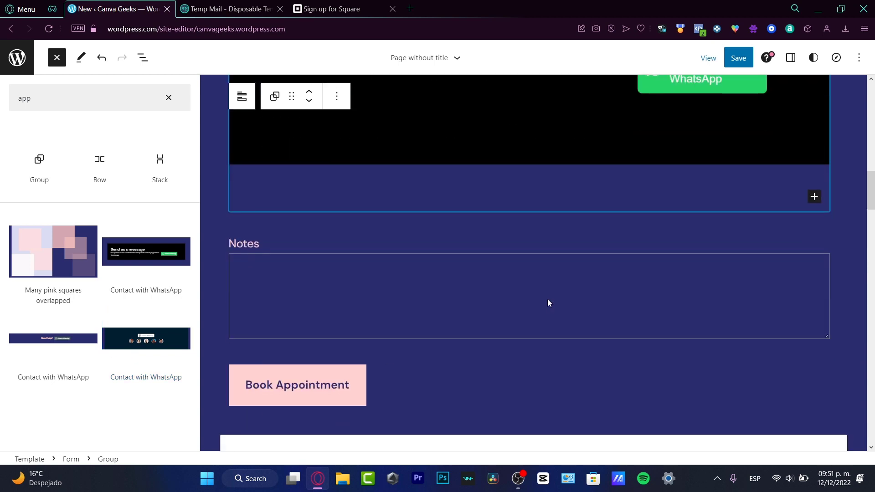
{"action": "scroll", "coordinate": [332, 205], "scroll_direction": "down", "scroll_amount": 6}
{"action": "scroll", "coordinate": [307, 142], "scroll_direction": "up", "scroll_amount": 3}
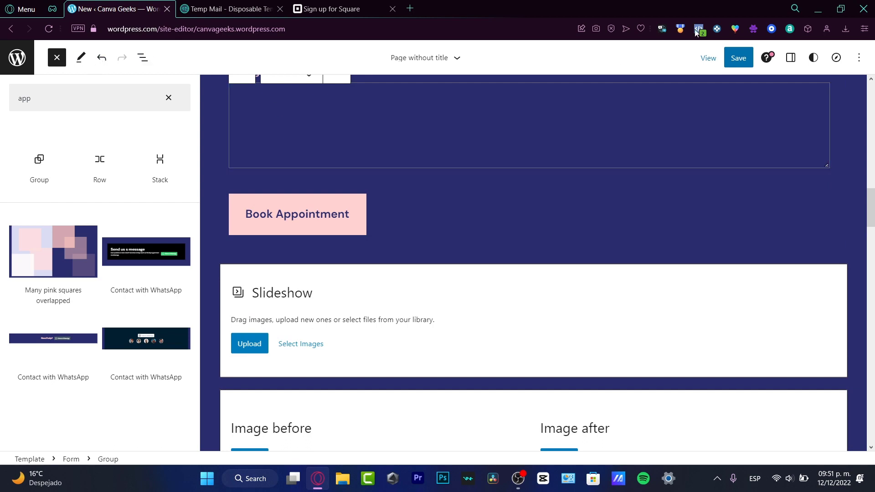
- Go to the Dashboard from the WordPress logo menu and confirm leaving the editor
{"action": "left_click", "coordinate": [18, 58]}
{"action": "left_click", "coordinate": [47, 98]}
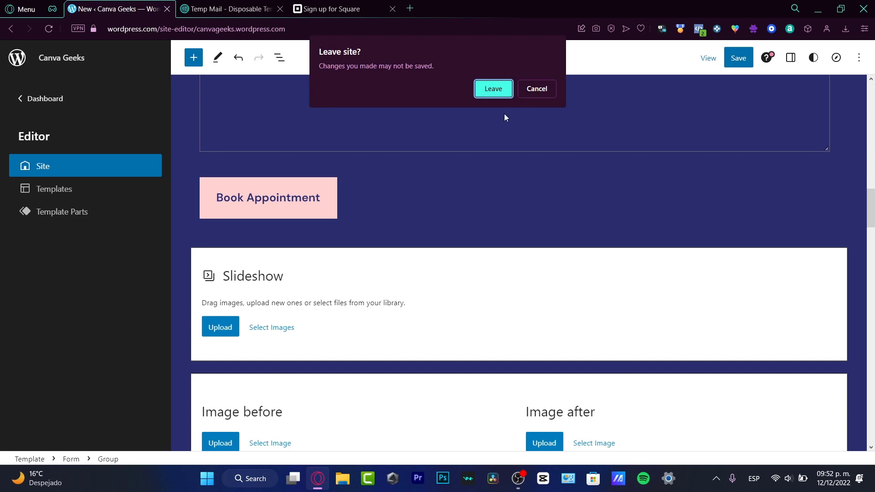
{"action": "left_click", "coordinate": [488, 88]}
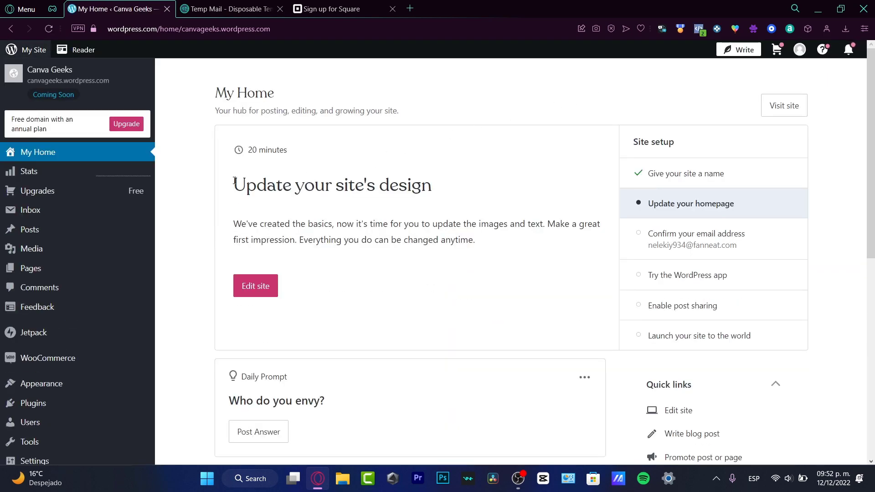
- Open the Plugins page and search for 'appointment'
{"action": "scroll", "coordinate": [88, 192], "scroll_direction": "down", "scroll_amount": 3}
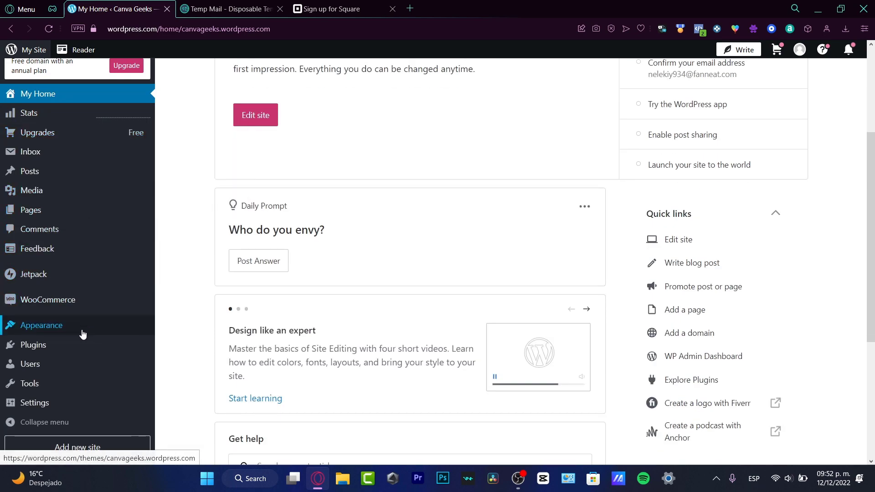
{"action": "left_click", "coordinate": [48, 349]}
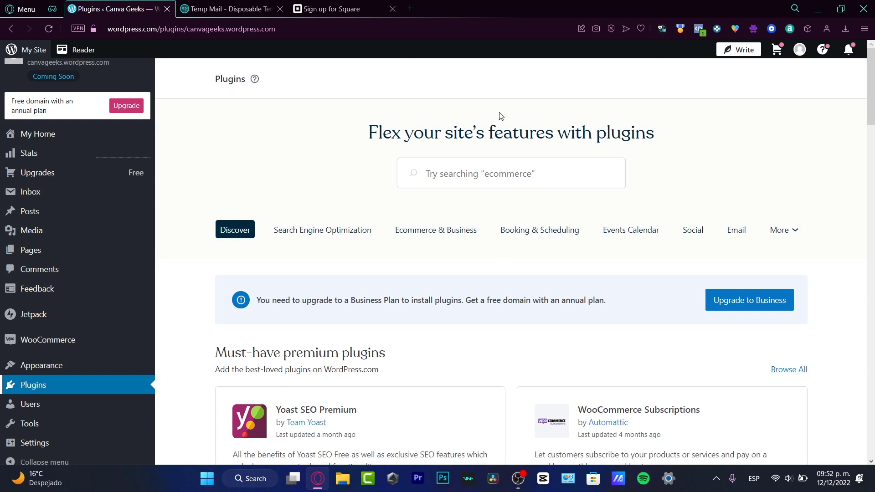
{"action": "left_click", "coordinate": [482, 175]}
{"action": "type", "text": "app"}
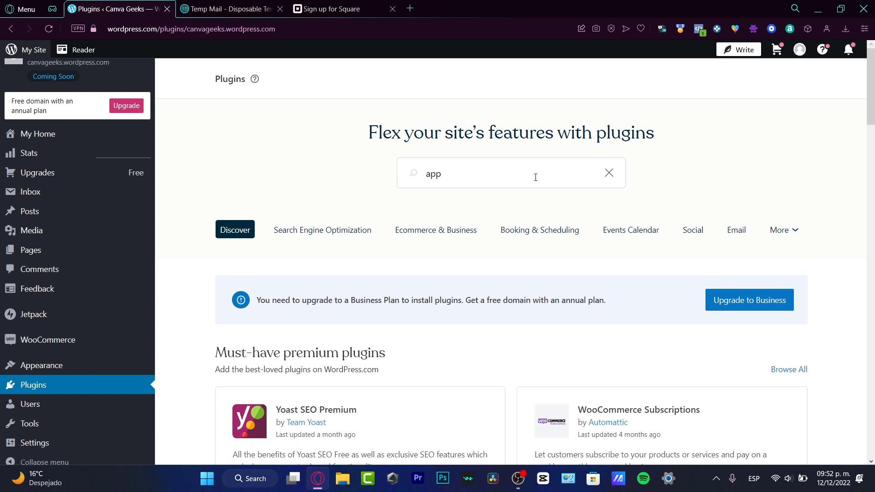
{"action": "type", "text": "ointment"}
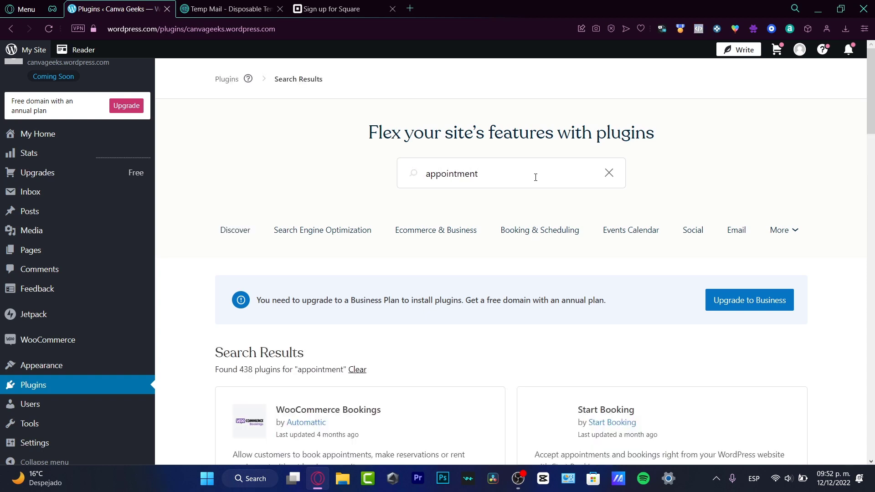
- Scroll through the appointment plugin results down to the Easy Appointments card
{"action": "scroll", "coordinate": [528, 264], "scroll_direction": "down", "scroll_amount": 5}
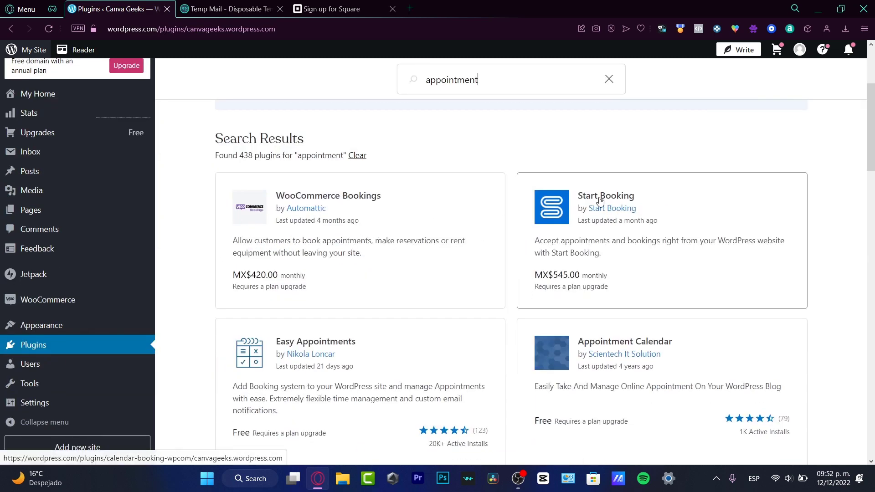
{"action": "scroll", "coordinate": [659, 218], "scroll_direction": "down", "scroll_amount": 4}
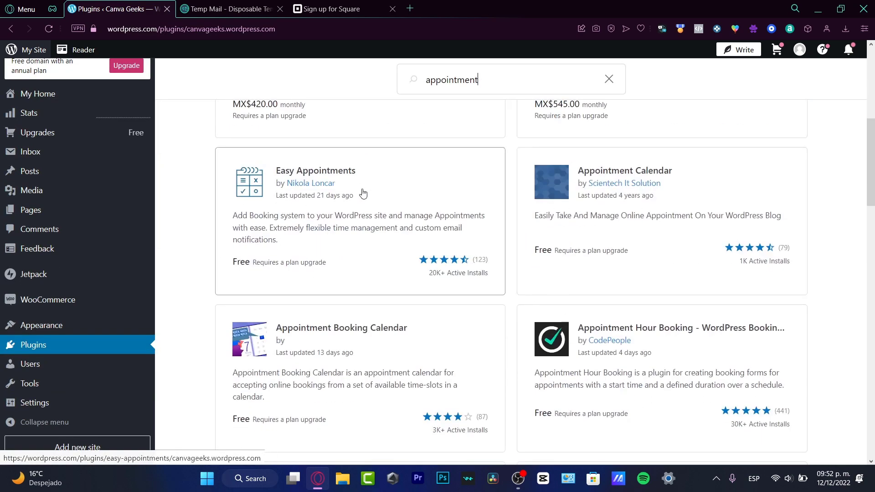
{"action": "scroll", "coordinate": [591, 245], "scroll_direction": "down", "scroll_amount": 4}
{"action": "scroll", "coordinate": [592, 245], "scroll_direction": "down", "scroll_amount": 5}
{"action": "scroll", "coordinate": [640, 253], "scroll_direction": "down", "scroll_amount": 2}
{"action": "scroll", "coordinate": [642, 254], "scroll_direction": "down", "scroll_amount": 20}
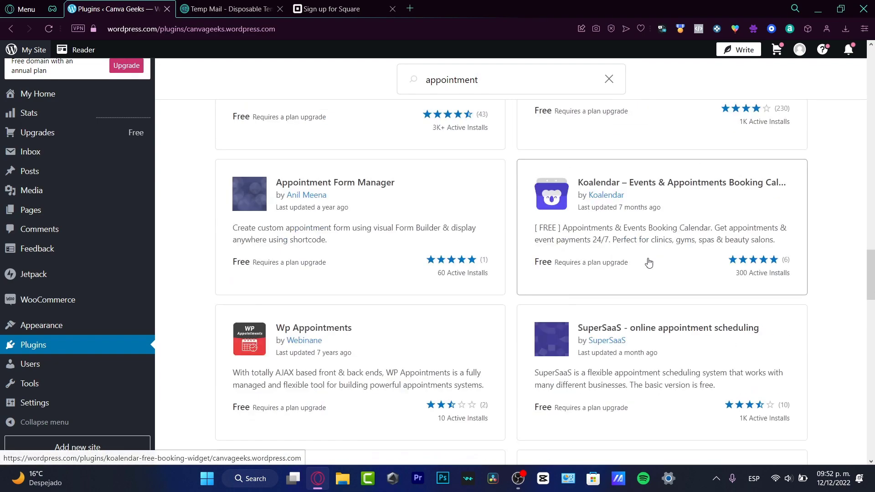
{"action": "scroll", "coordinate": [649, 264], "scroll_direction": "down", "scroll_amount": 7}
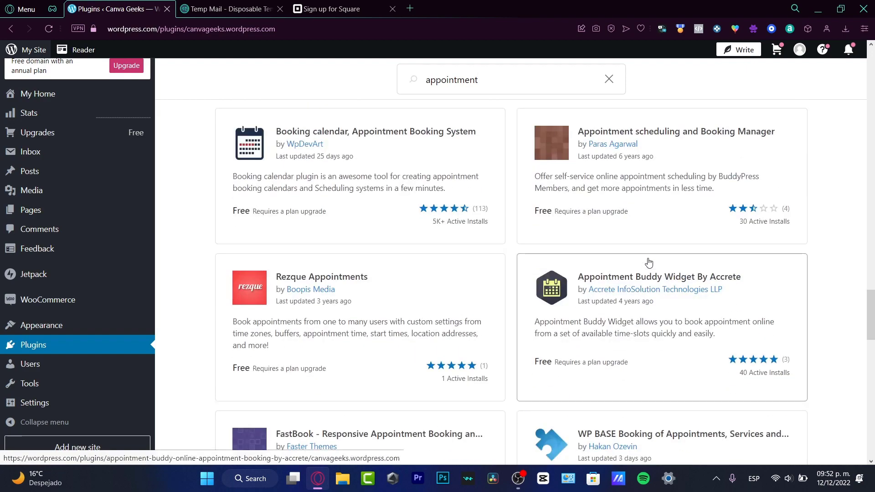
{"action": "scroll", "coordinate": [649, 263], "scroll_direction": "down", "scroll_amount": 7}
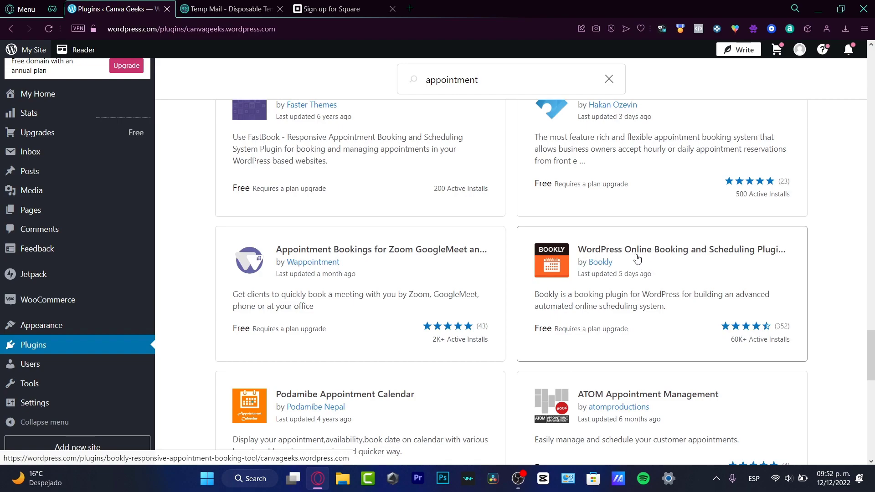
{"action": "scroll", "coordinate": [517, 288], "scroll_direction": "up", "scroll_amount": 15}
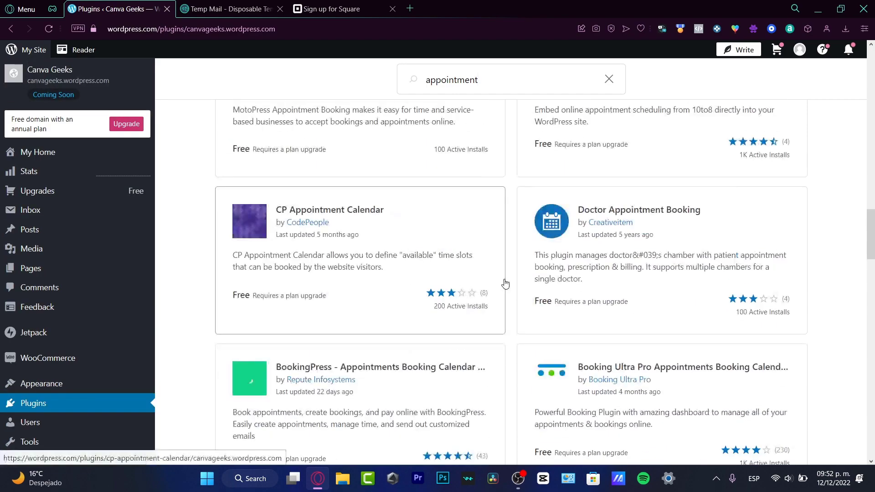
{"action": "scroll", "coordinate": [503, 283], "scroll_direction": "up", "scroll_amount": 10}
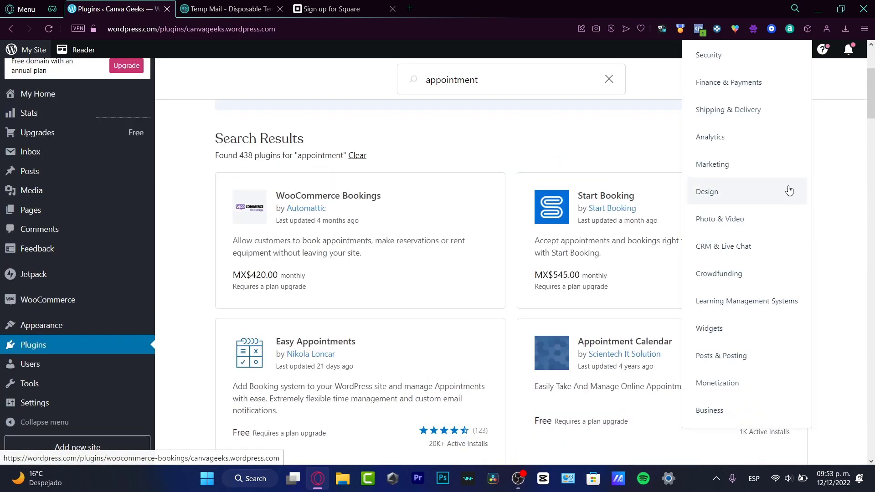
{"action": "scroll", "coordinate": [780, 189], "scroll_direction": "down", "scroll_amount": 6}
{"action": "scroll", "coordinate": [774, 199], "scroll_direction": "up", "scroll_amount": 6}
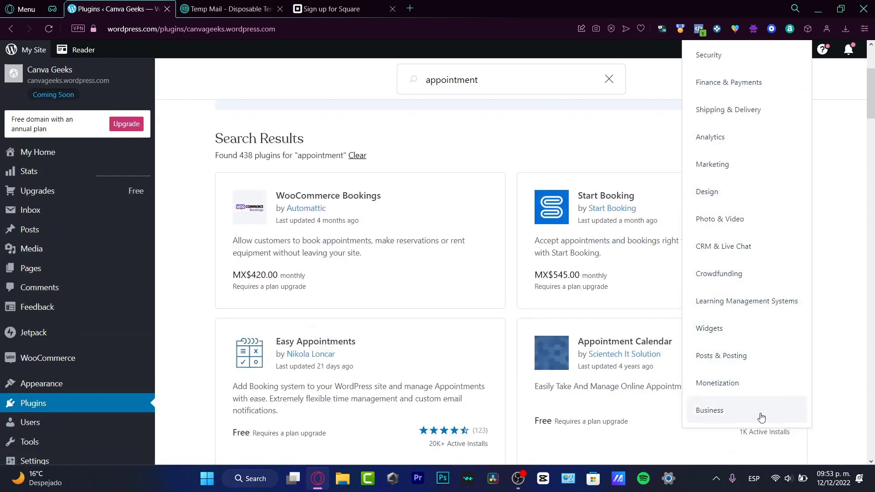
{"action": "scroll", "coordinate": [742, 413], "scroll_direction": "up", "scroll_amount": 5}
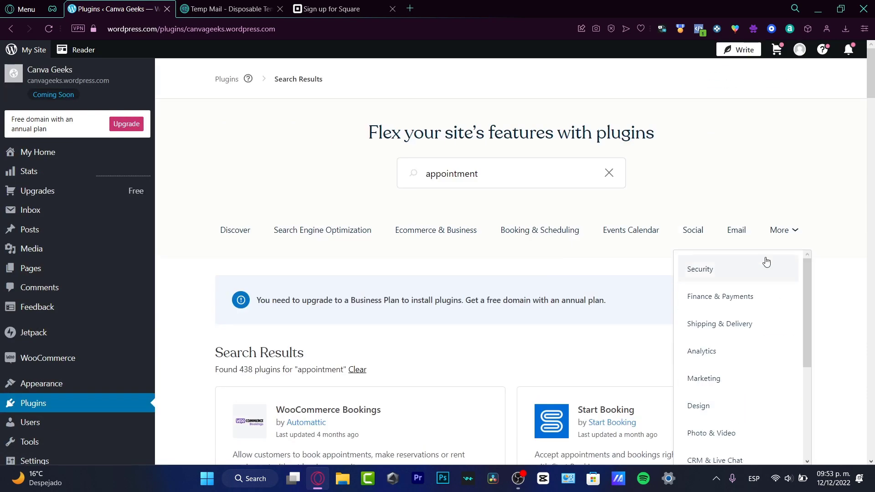
{"action": "scroll", "coordinate": [595, 303], "scroll_direction": "down", "scroll_amount": 5}
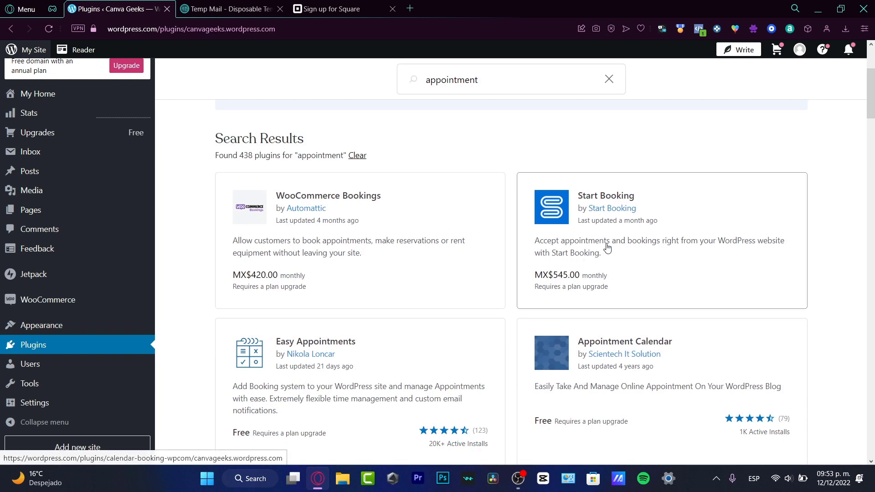
{"action": "scroll", "coordinate": [607, 248], "scroll_direction": "down", "scroll_amount": 3}
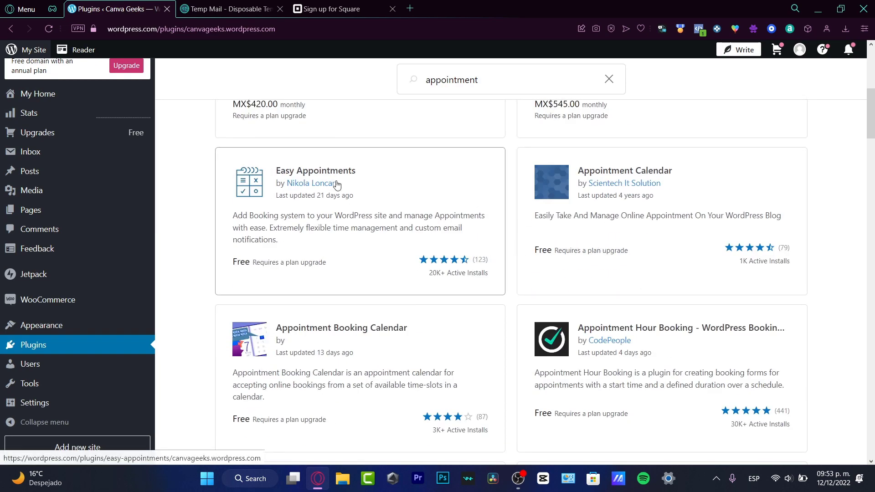
- Choose Upgrade and activate on Easy Appointments, reaching the MX$600/month Business plan checkout
{"action": "left_click", "coordinate": [361, 176]}
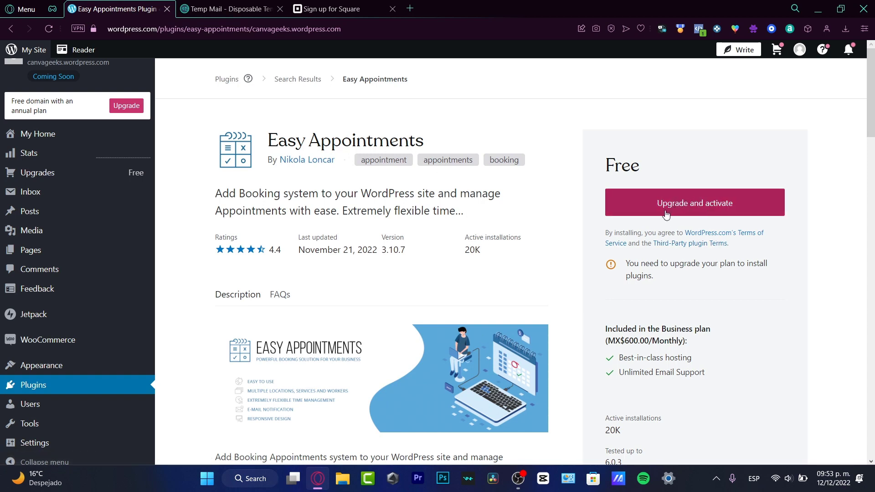
{"action": "left_click", "coordinate": [655, 210]}
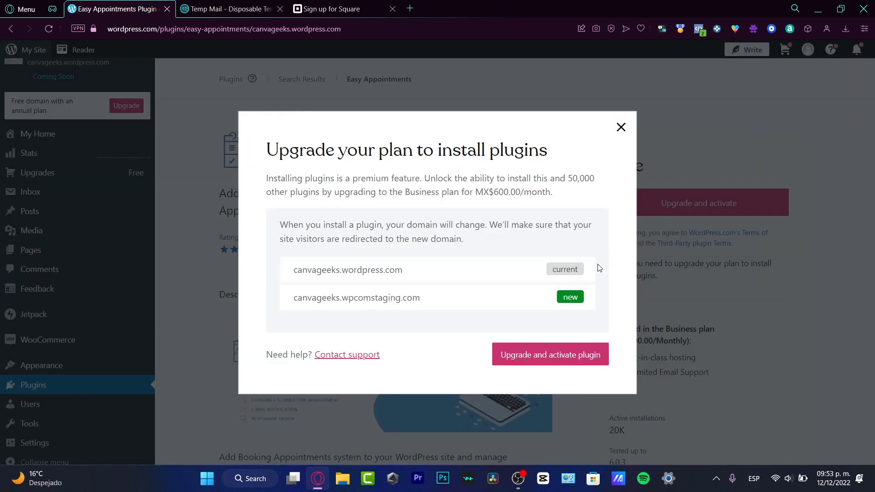
{"action": "left_click", "coordinate": [585, 355]}
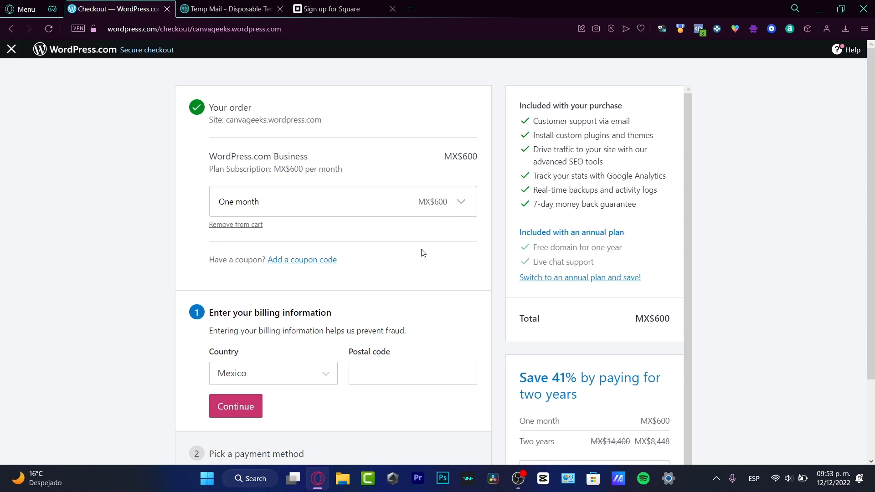
- Exit checkout keeping the Business plan in the cart, back to Easy Appointments
{"action": "scroll", "coordinate": [424, 251], "scroll_direction": "down", "scroll_amount": 2}
{"action": "scroll", "coordinate": [592, 356], "scroll_direction": "down", "scroll_amount": 1}
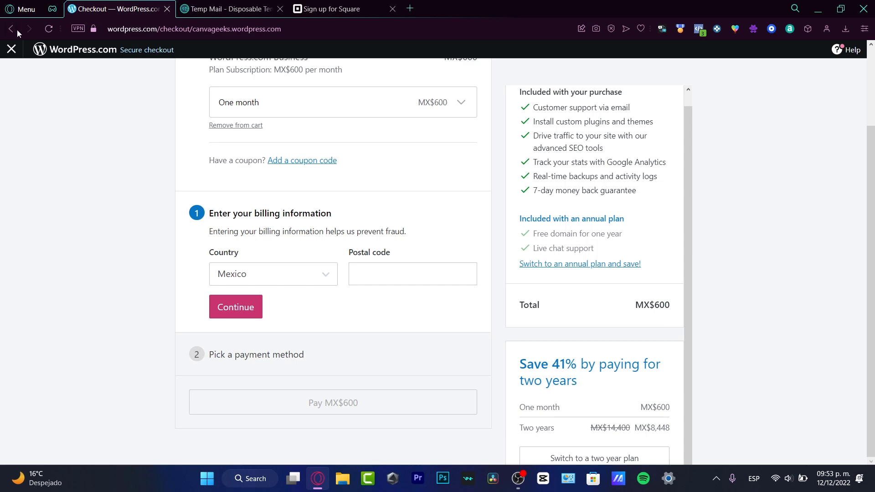
{"action": "left_click", "coordinate": [10, 47]}
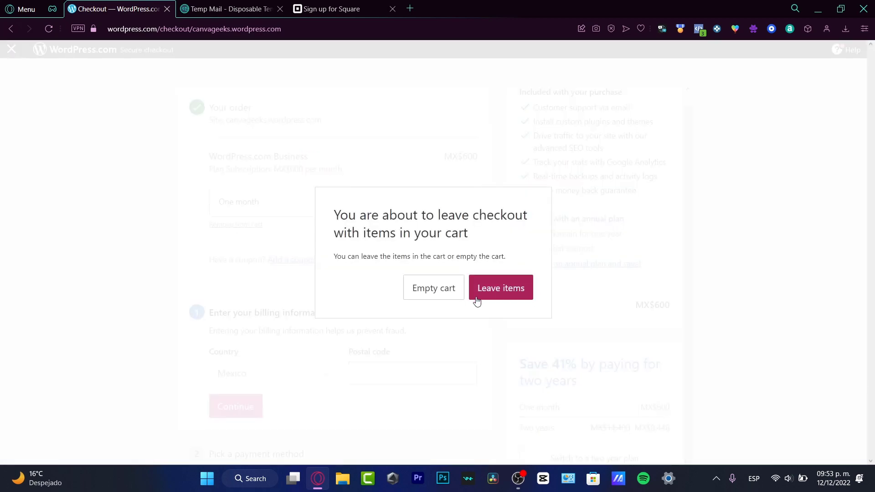
{"action": "left_click", "coordinate": [474, 296]}
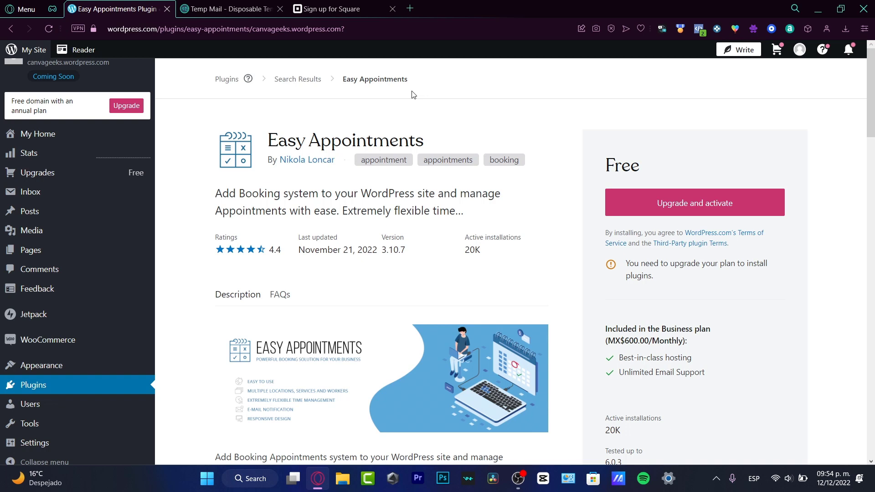
- Go through WooCommerce to My Home and reopen the homepage template in the site editor
{"action": "left_click", "coordinate": [58, 349]}
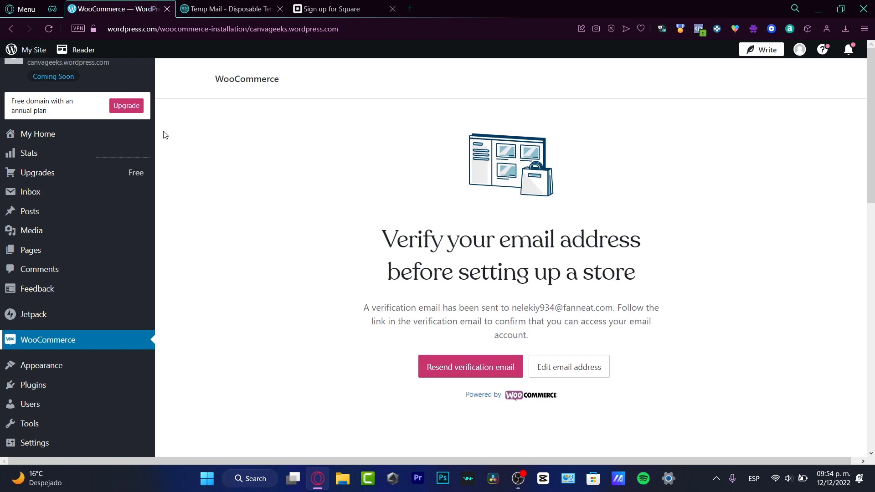
{"action": "left_click", "coordinate": [77, 136]}
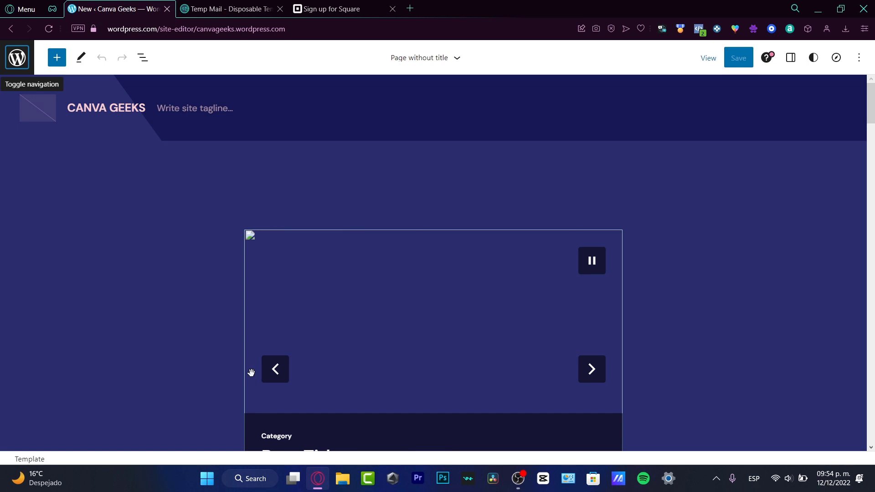
{"action": "scroll", "coordinate": [451, 215], "scroll_direction": "down", "scroll_amount": 7}
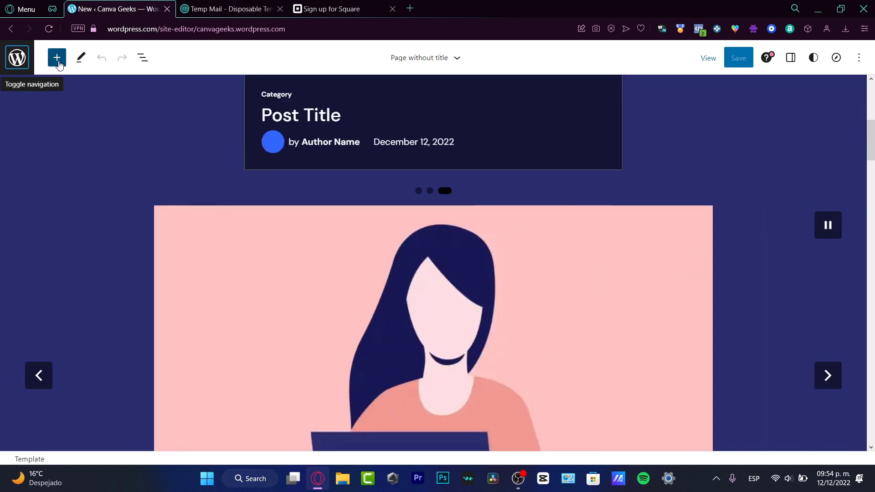
- Search the inserter for 'contact' and add the Appointment Form block to the page
{"action": "left_click", "coordinate": [57, 58]}
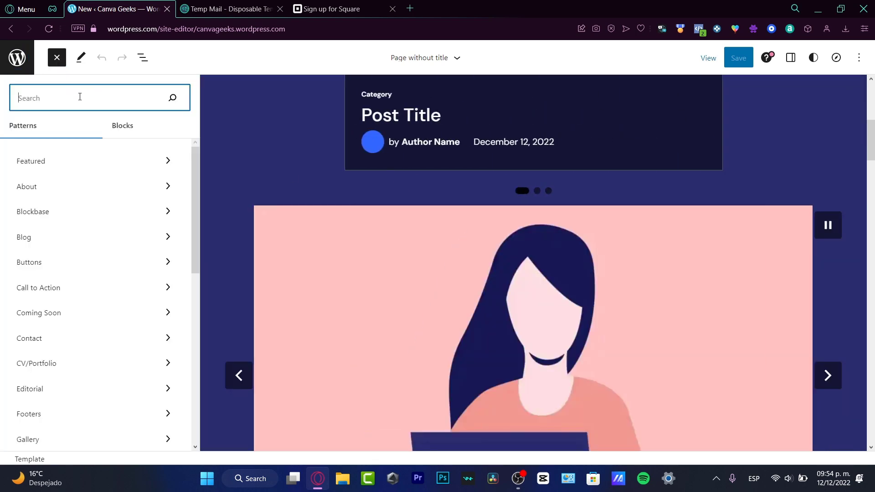
{"action": "type", "text": "contact"}
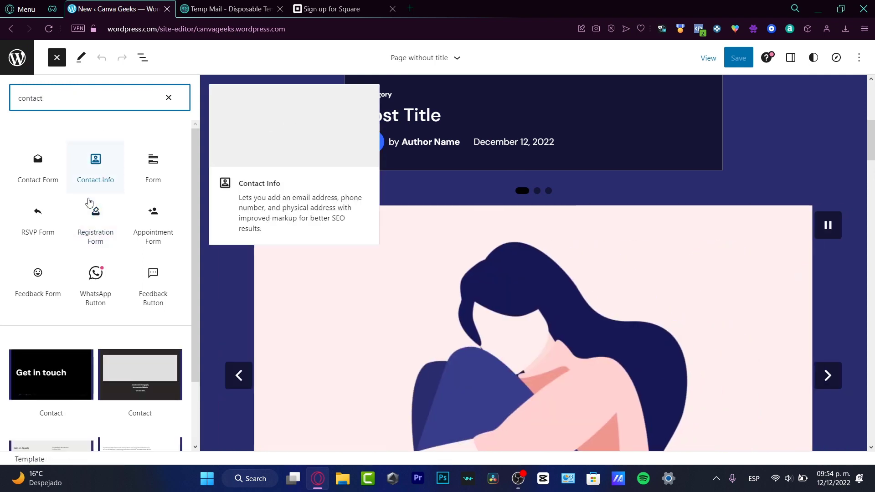
{"action": "mouse_move", "coordinate": [58, 187]}
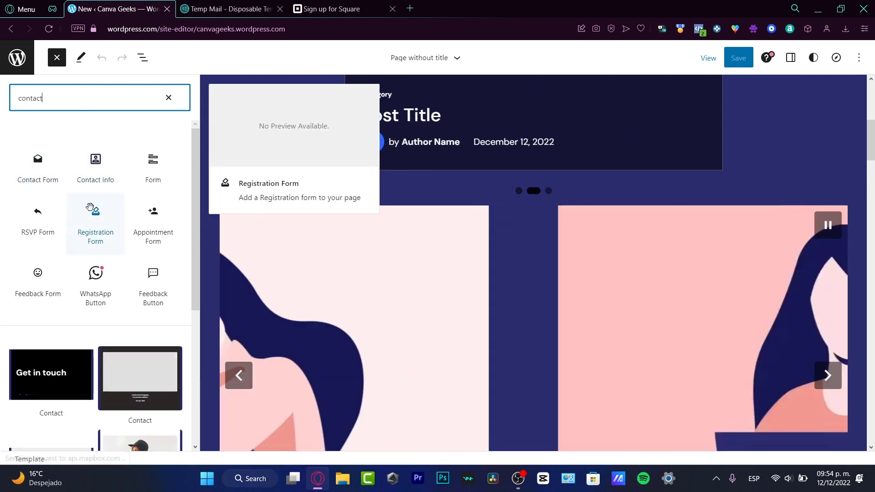
{"action": "left_click", "coordinate": [152, 232]}
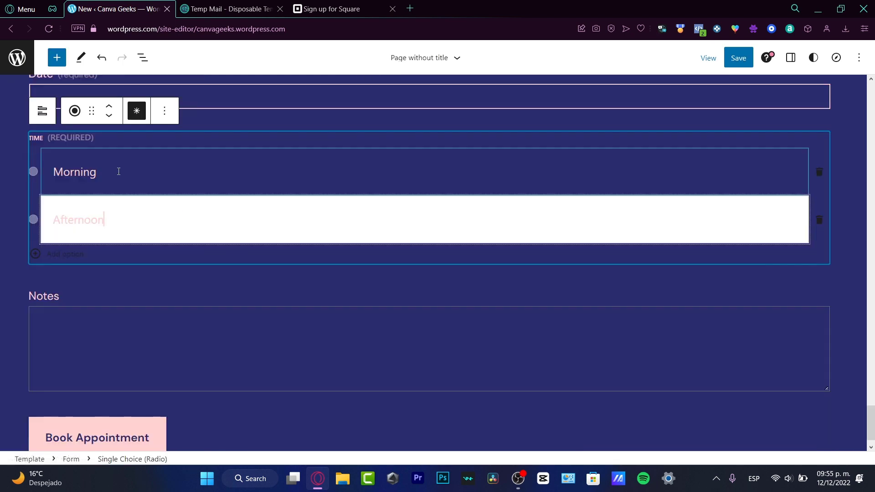
- Replace the Morning time option with 7:30 am
{"action": "double_click", "coordinate": [110, 159]}
{"action": "type", "text": "7:300 a"}
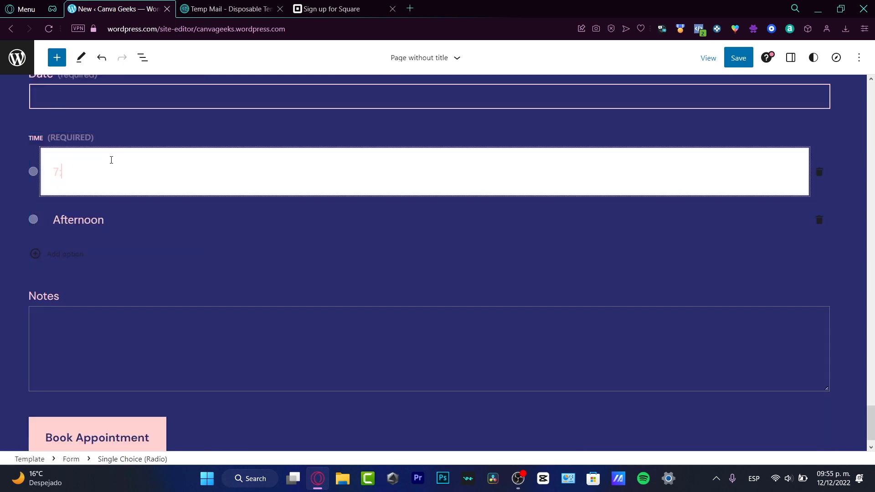
{"action": "key", "text": "BackSpace"}
{"action": "key", "text": "BackSpace"}
{"action": "key", "text": "BackSpace"}
{"action": "type", "text": "am"}
- Add 8:30 am and 9:30 time-slot options after 7:30 am
{"action": "key", "text": "Return"}
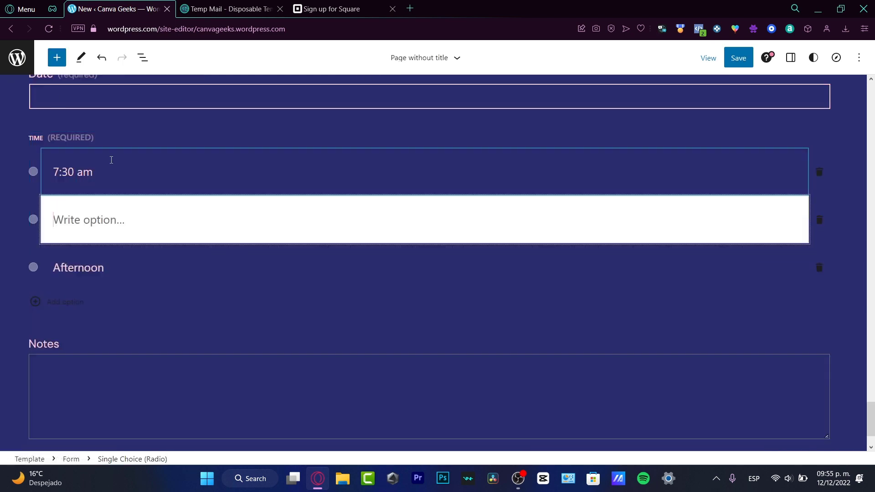
{"action": "type", "text": "8:30 am"}
{"action": "key", "text": "Return"}
{"action": "type", "text": "9:00"}
{"action": "key", "text": "BackSpace"}
{"action": "key", "text": "BackSpace"}
{"action": "key", "text": "BackSpace"}
{"action": "type", "text": "30"}
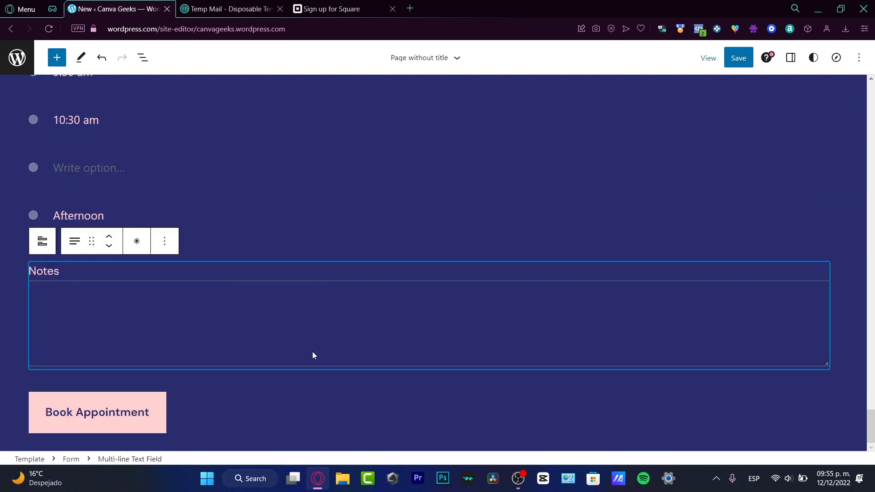
{"action": "scroll", "coordinate": [313, 352], "scroll_direction": "up", "scroll_amount": 7}
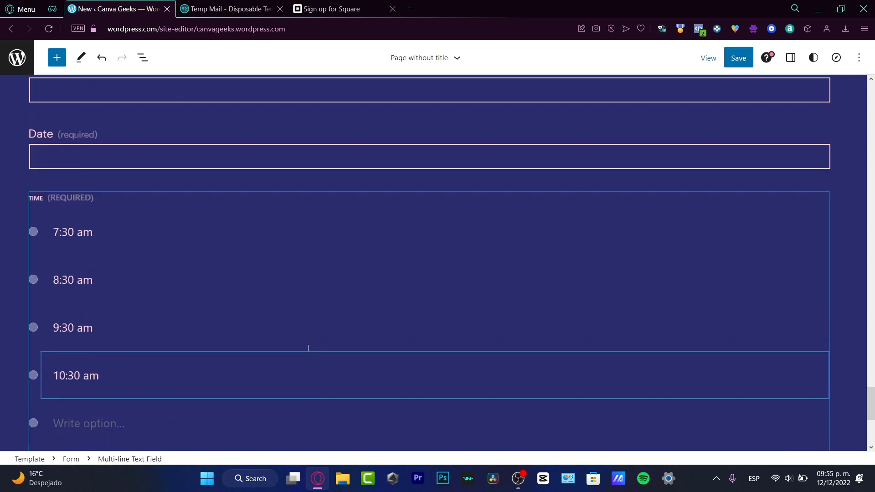
{"action": "scroll", "coordinate": [336, 342], "scroll_direction": "down", "scroll_amount": 3}
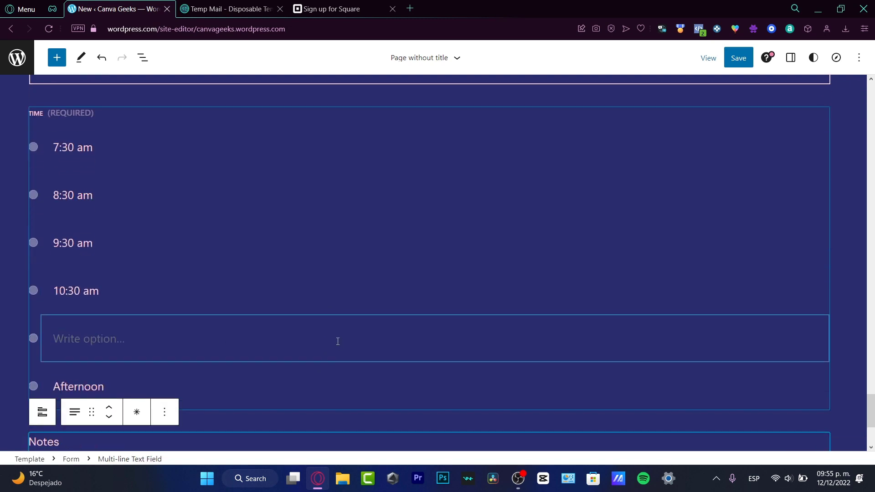
{"action": "scroll", "coordinate": [361, 356], "scroll_direction": "down", "scroll_amount": 4}
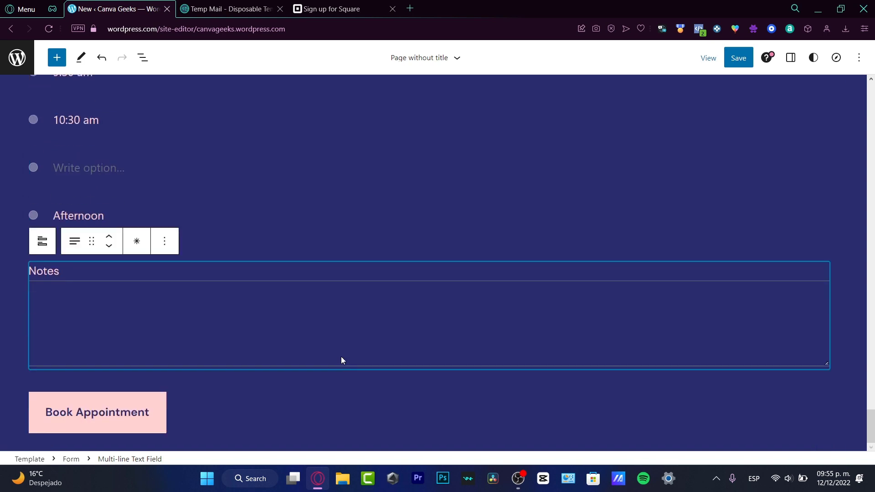
- Drag the Contact with WhatsApp pattern, found by searching 'what', above the Notes field
{"action": "left_click", "coordinate": [61, 59]}
{"action": "type", "text": "what"}
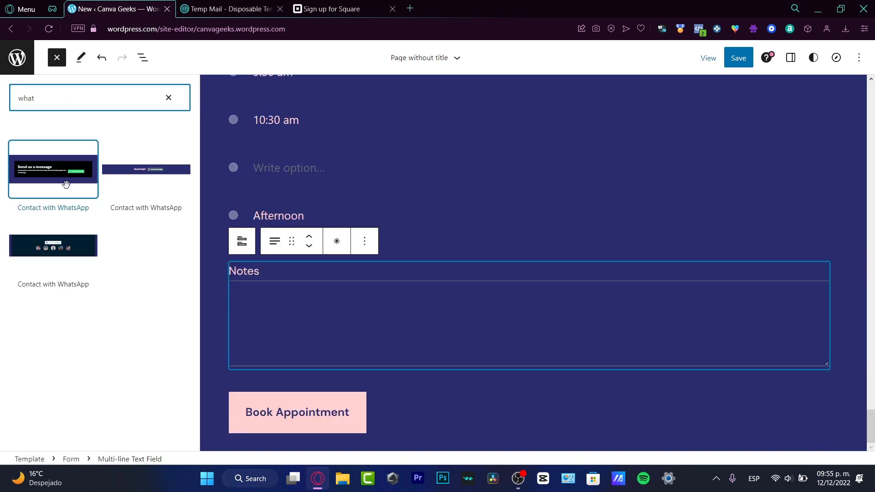
{"action": "left_click_drag", "start_coordinate": [65, 182], "coordinate": [350, 274]}
{"action": "left_click", "coordinate": [522, 242]}
{"action": "scroll", "coordinate": [585, 239], "scroll_direction": "down", "scroll_amount": 5}
{"action": "scroll", "coordinate": [585, 238], "scroll_direction": "up", "scroll_amount": 4}
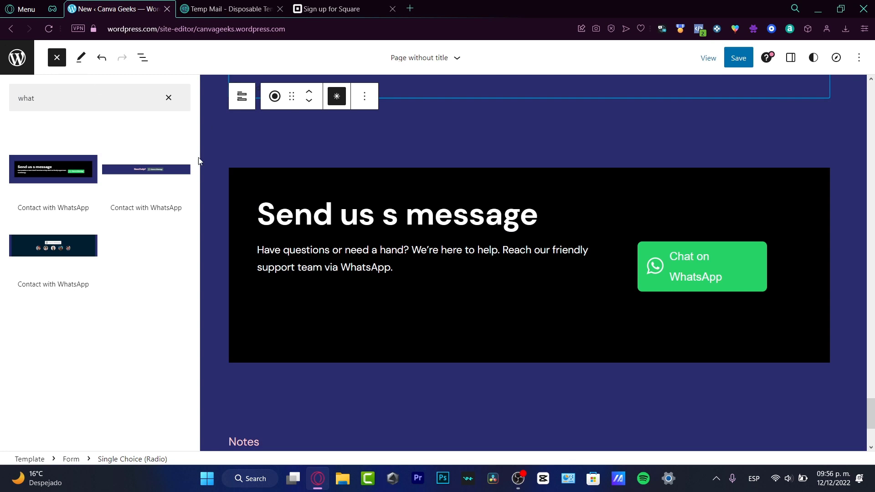
- Clear the 'what' pattern search and show the Portfolio pattern category
{"action": "left_click", "coordinate": [169, 97]}
{"action": "scroll", "coordinate": [162, 272], "scroll_direction": "down", "scroll_amount": 5}
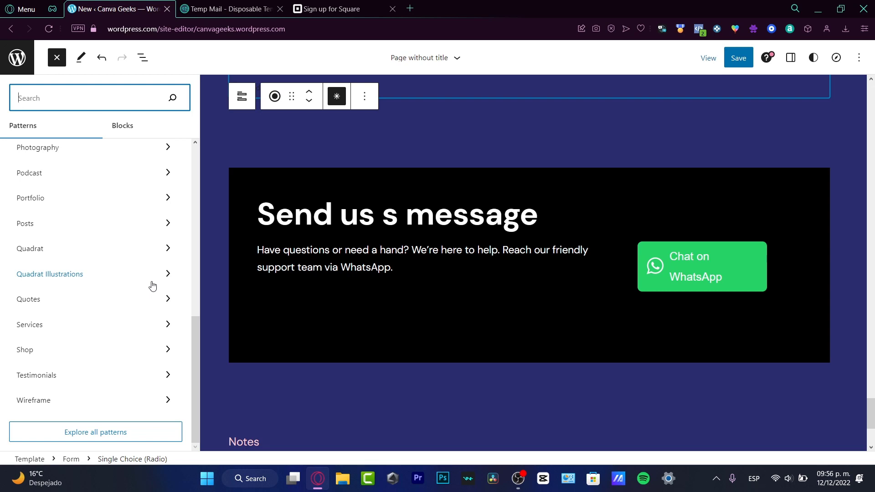
{"action": "scroll", "coordinate": [94, 313], "scroll_direction": "up", "scroll_amount": 8}
{"action": "scroll", "coordinate": [95, 314], "scroll_direction": "down", "scroll_amount": 8}
{"action": "left_click", "coordinate": [73, 206]}
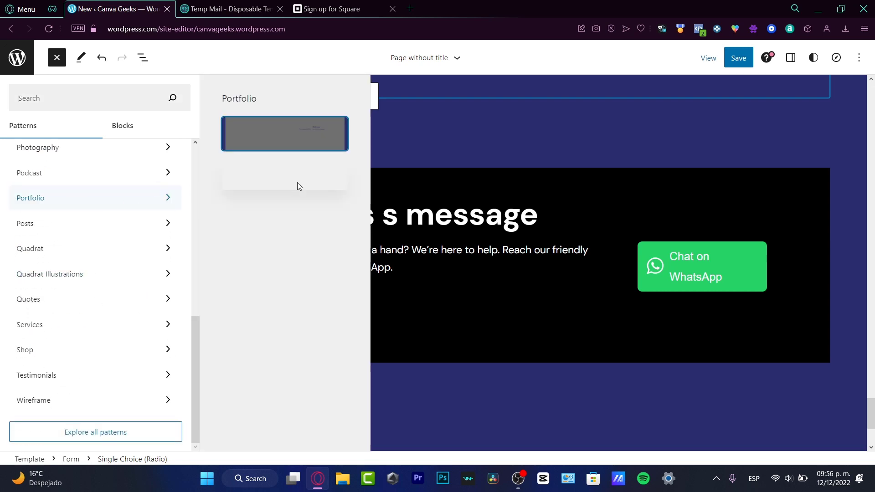